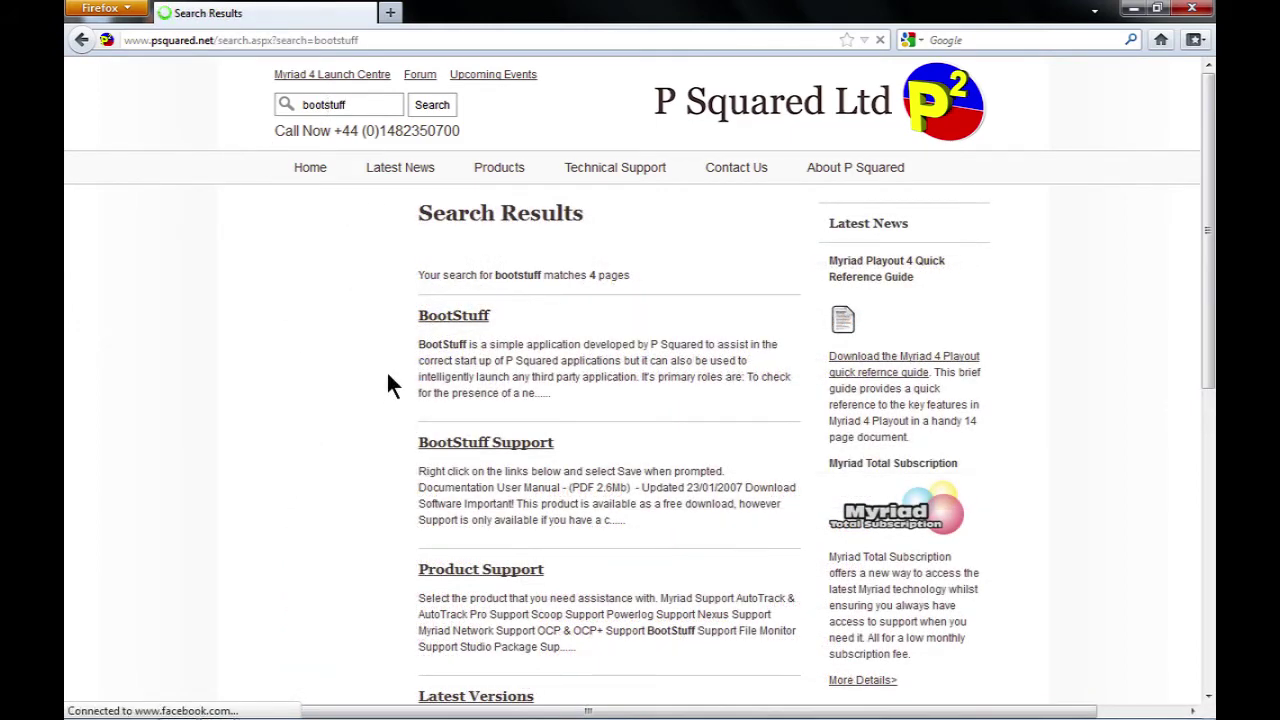
# Step: Open the BootStuff Support page from the search results and locate the software downloads
pyautogui.click(448, 445)
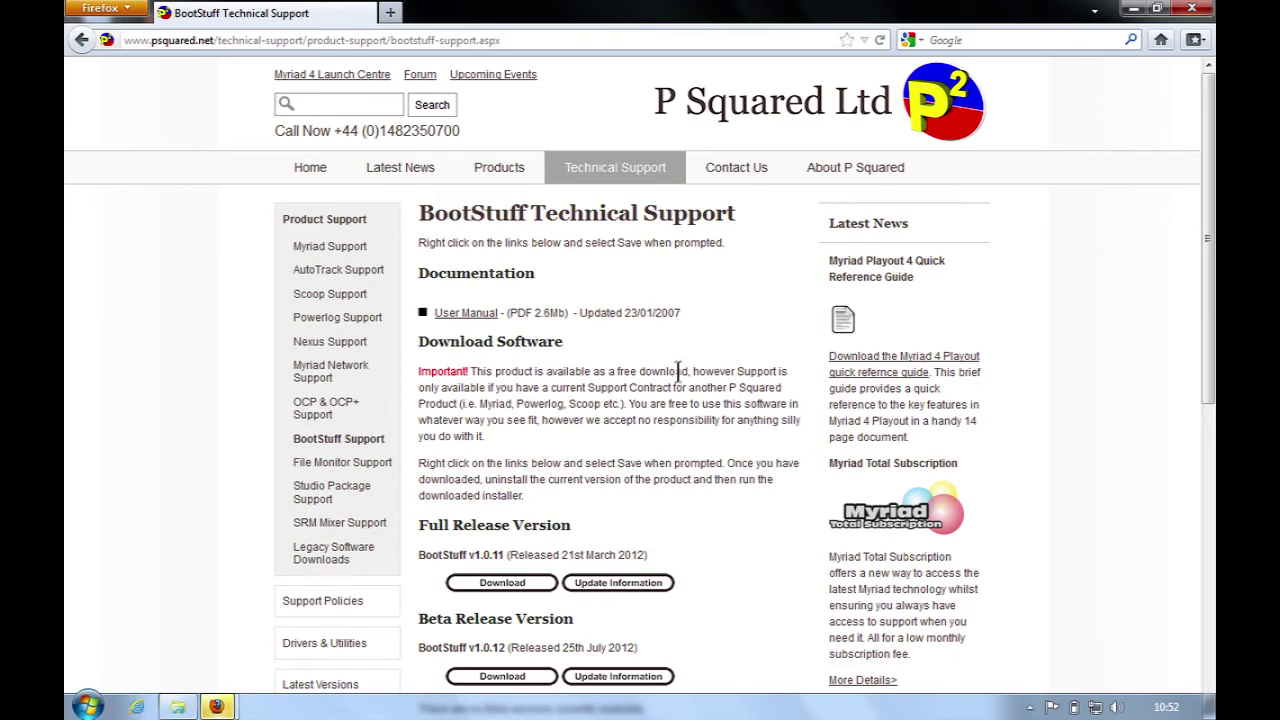
pyautogui.scroll(-4, 688, 479)
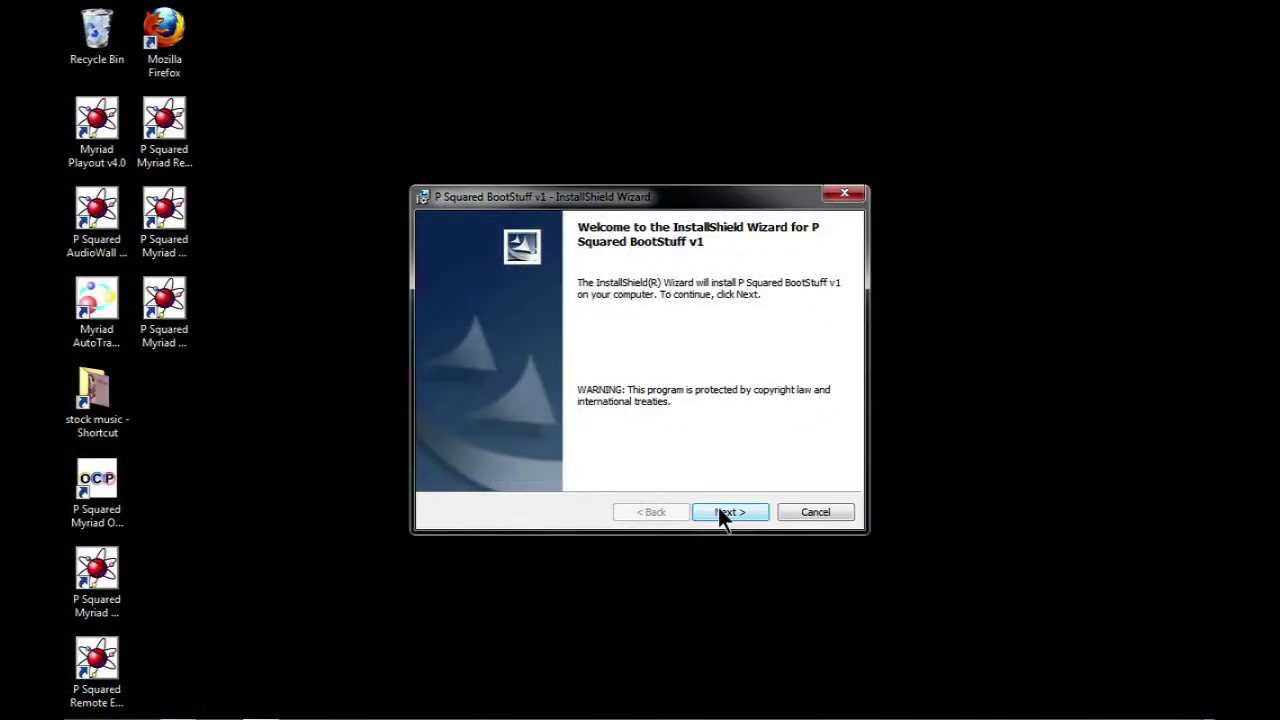
# Step: Install P Squared BootStuff v1, accepting the license agreement, and finish the installation wizard
pyautogui.click(722, 515)
pyautogui.click(548, 447)
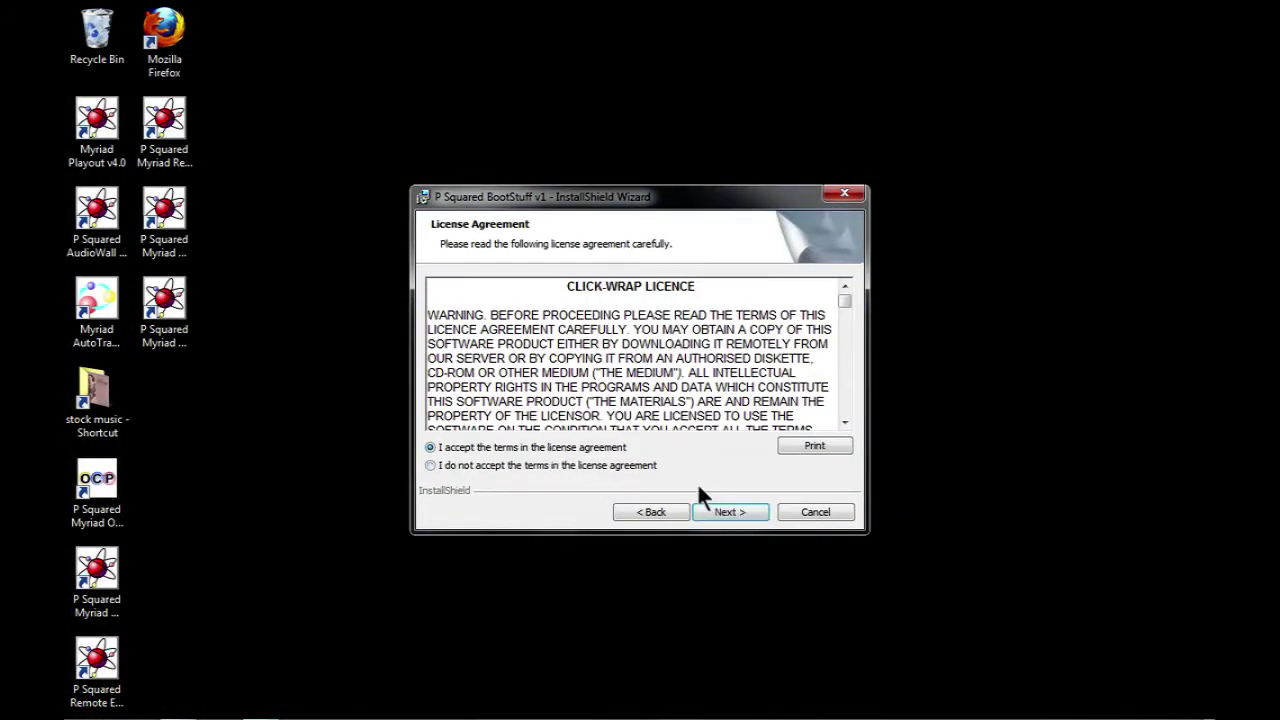
pyautogui.click(722, 515)
pyautogui.click(722, 515)
pyautogui.click(722, 515)
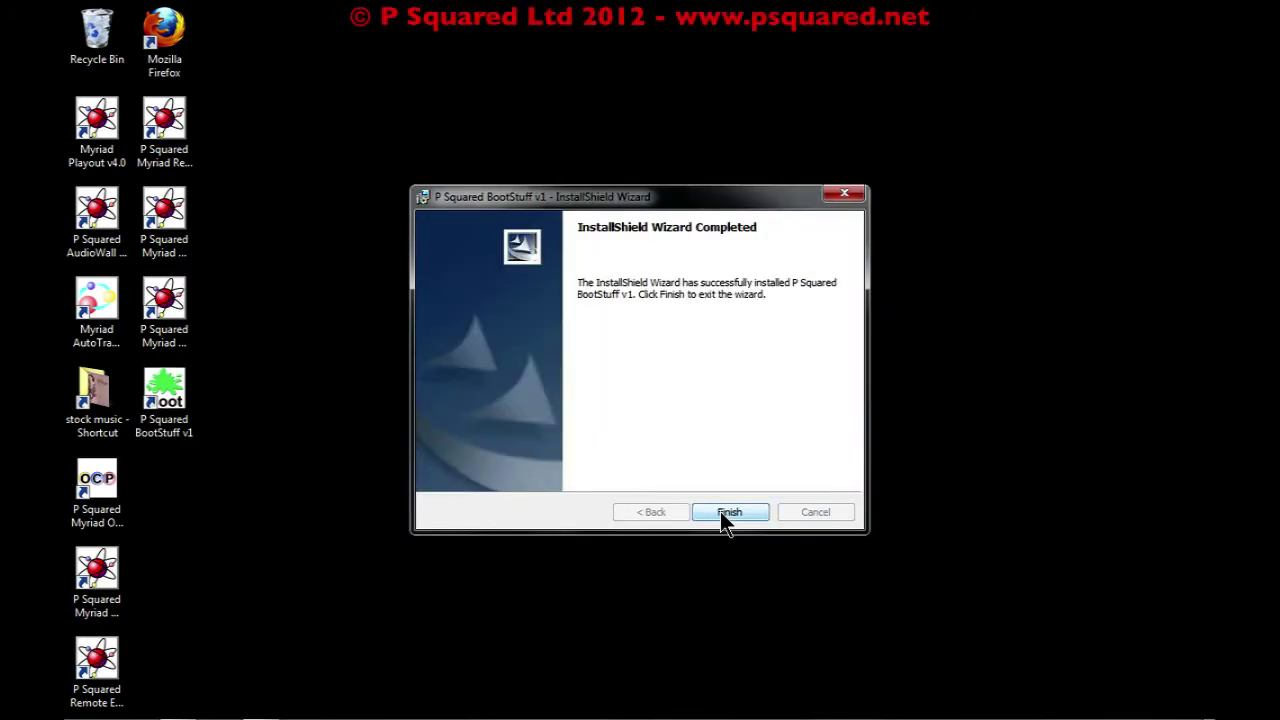
pyautogui.click(722, 515)
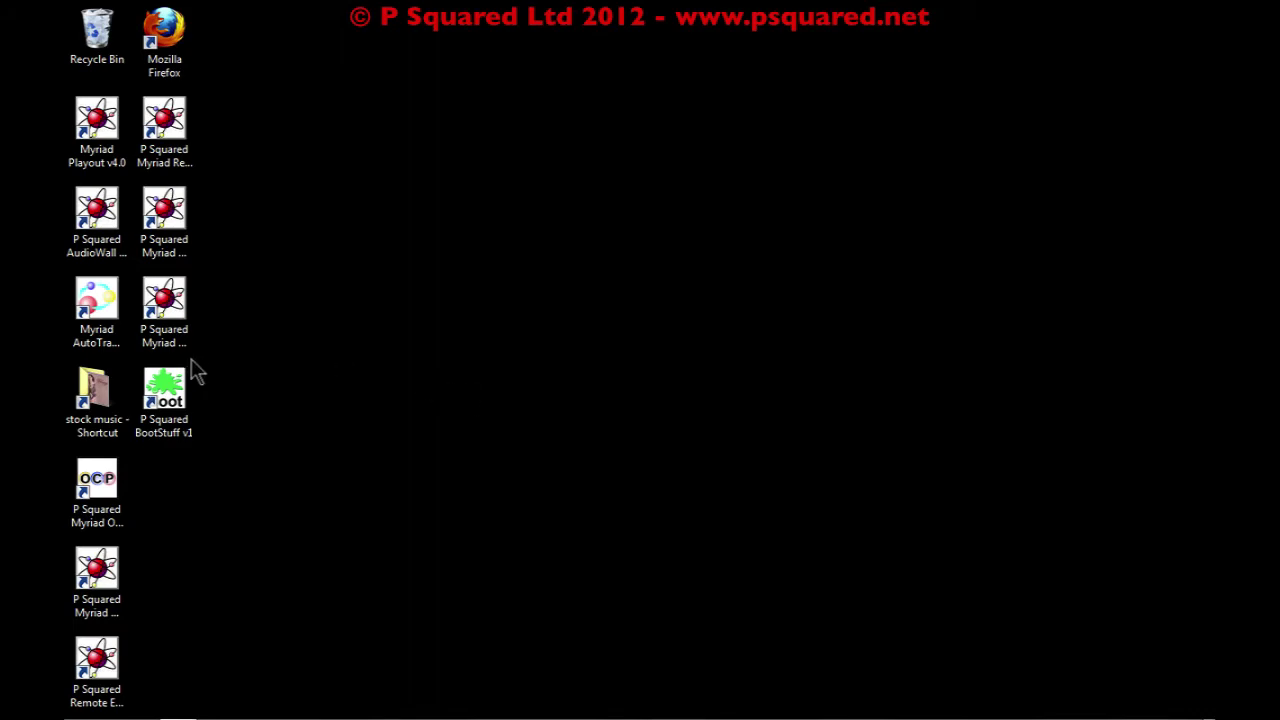
# Step: Launch BootStuff, allow it through the firewall on private networks, and close the software update notes
pyautogui.doubleClick(168, 390)
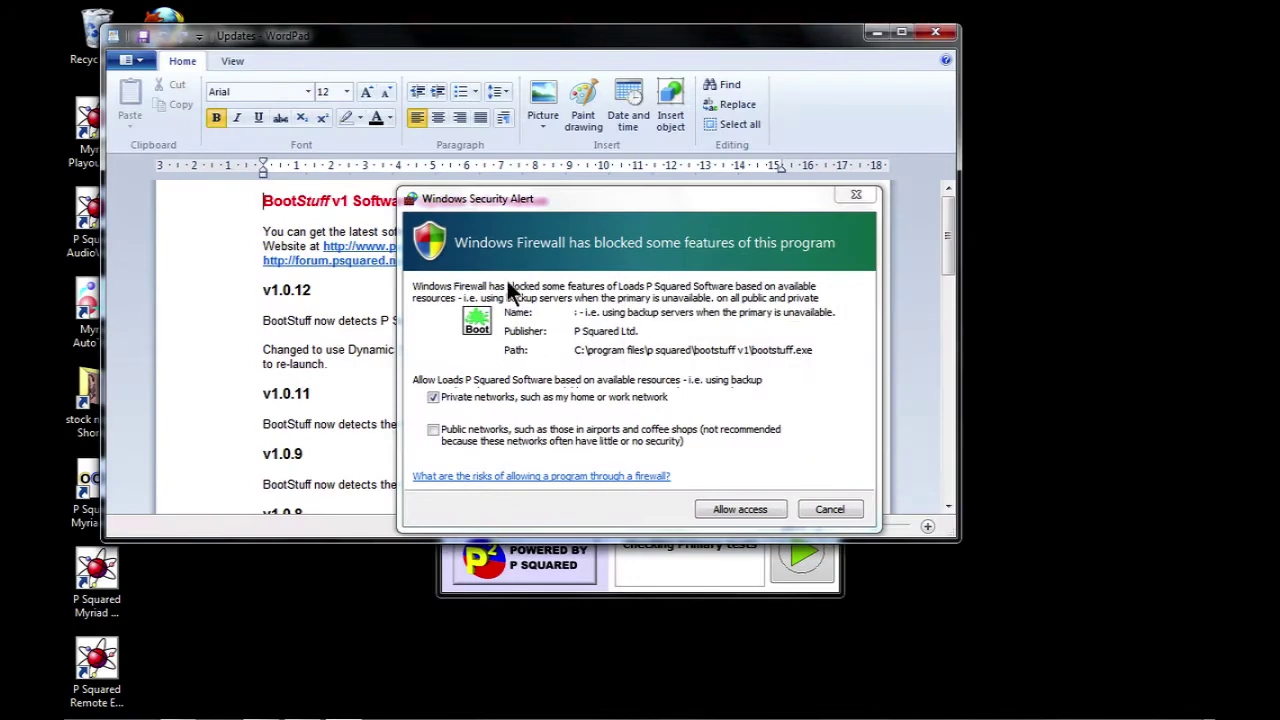
pyautogui.click(750, 512)
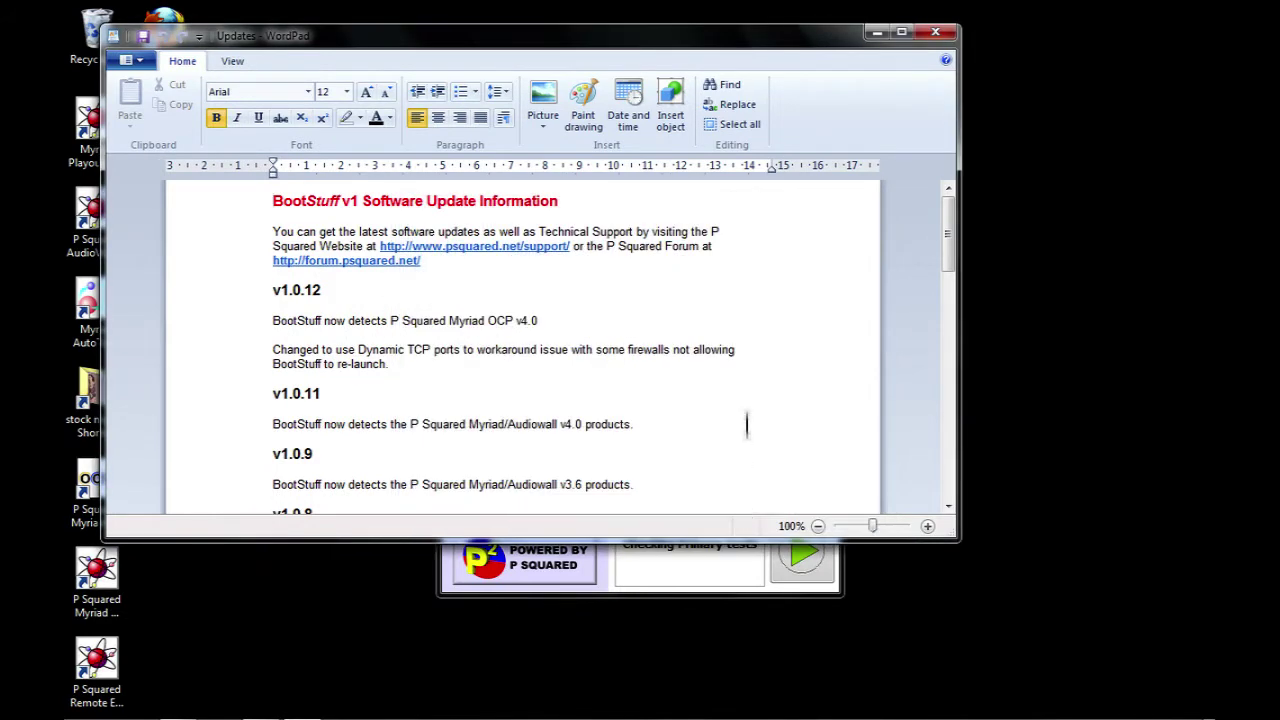
pyautogui.click(935, 37)
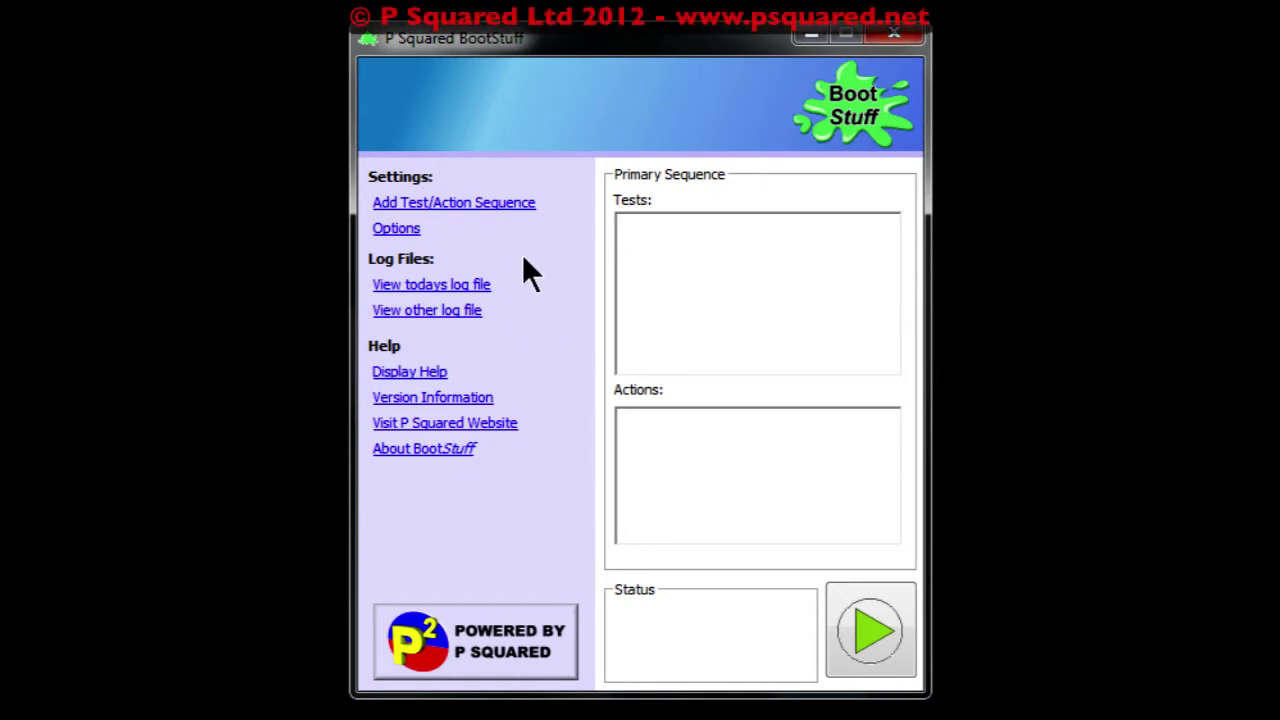
# Step: Review the BootStuff options for alternate sequence delay, password protection, logging and automatic logon, then close them unchanged
pyautogui.click(404, 231)
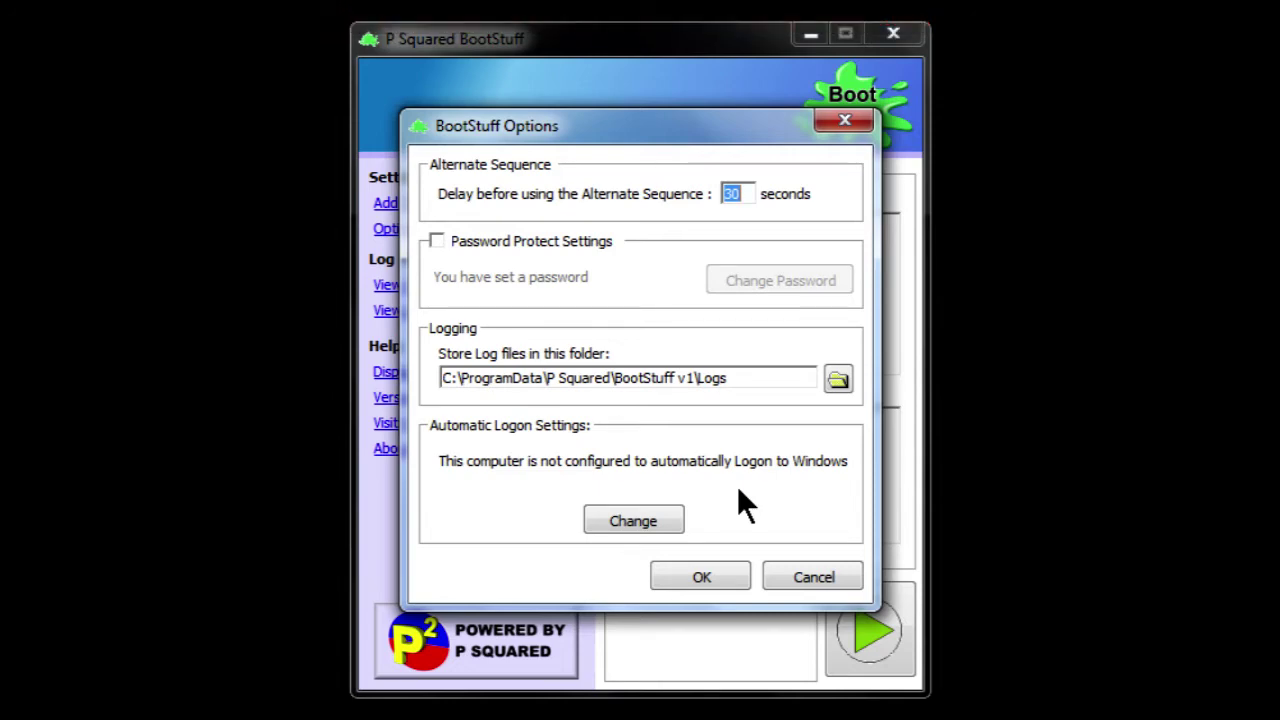
pyautogui.click(703, 577)
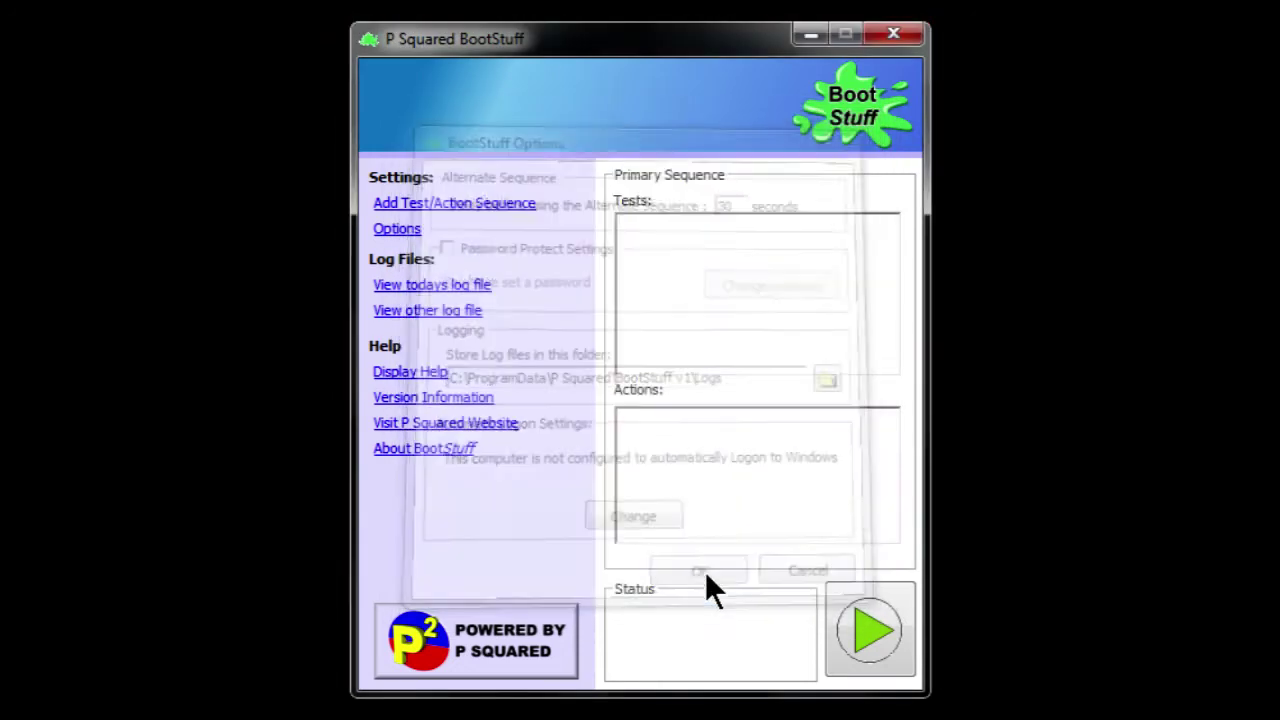
# Step: Open the test and action sequence setup and make the primary sequence wait for drive Z: (Shared Folders) to become available
pyautogui.click(420, 203)
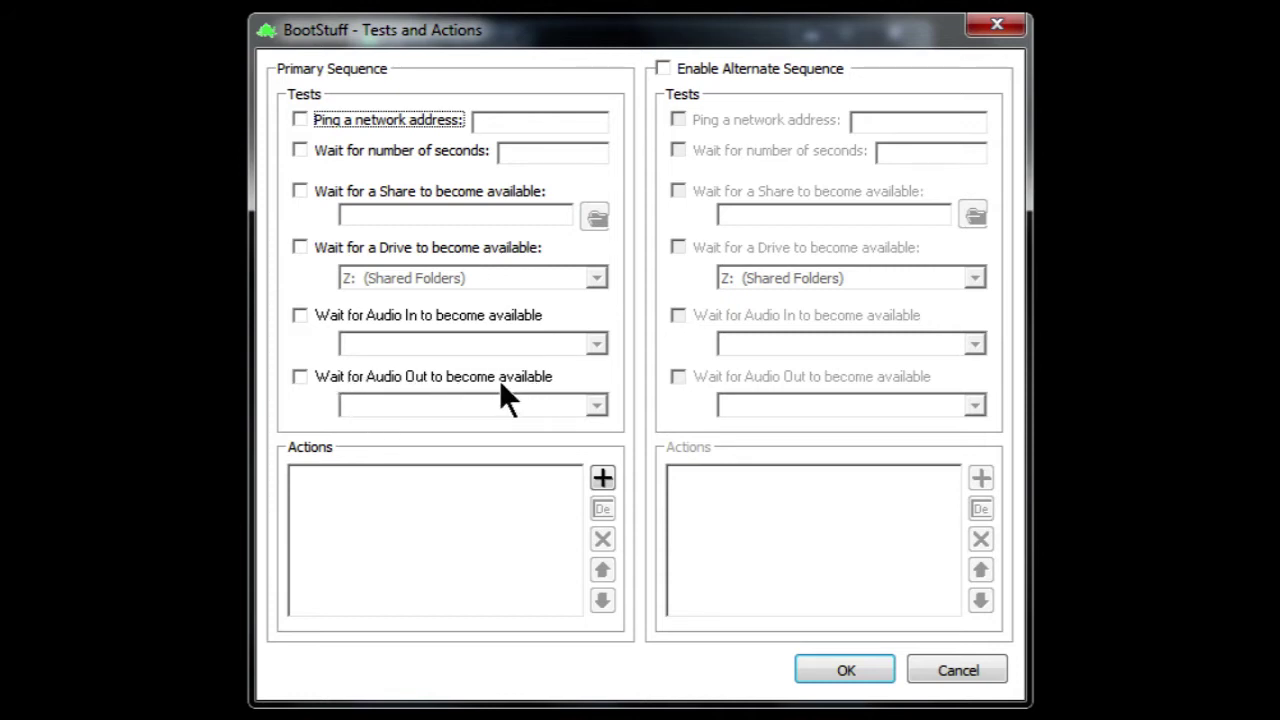
pyautogui.click(297, 249)
pyautogui.click(597, 278)
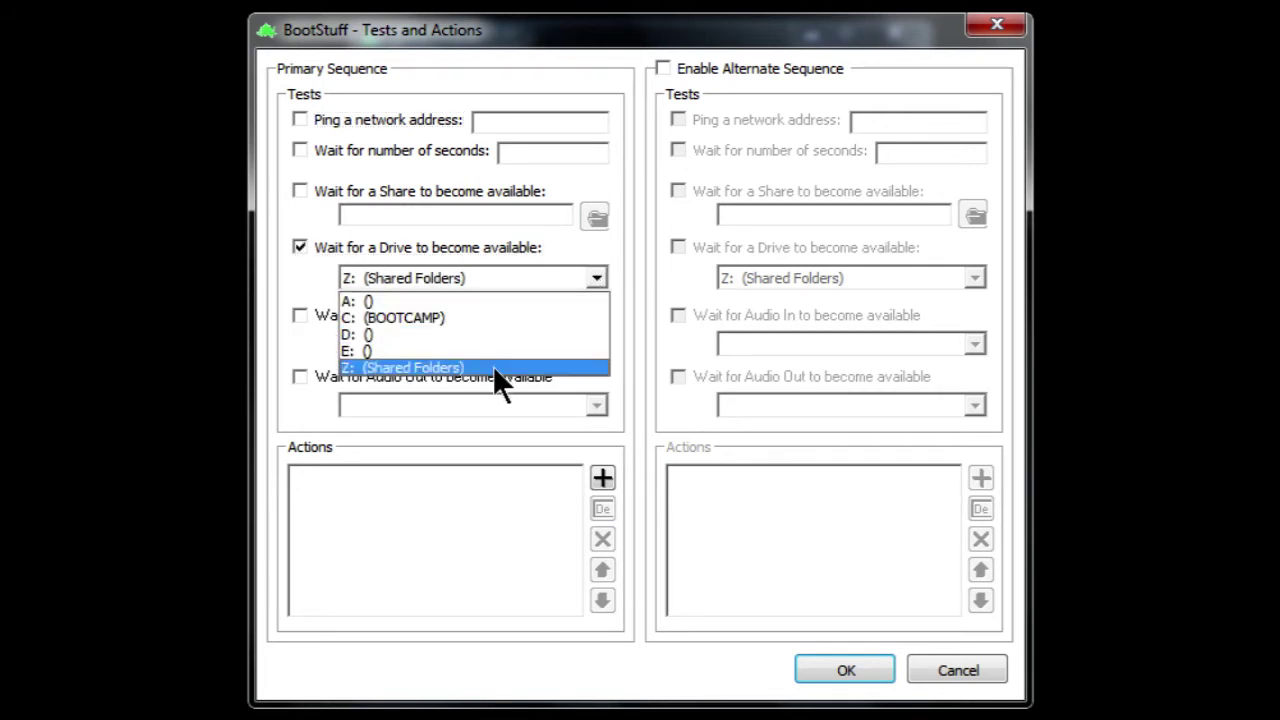
pyautogui.click(493, 366)
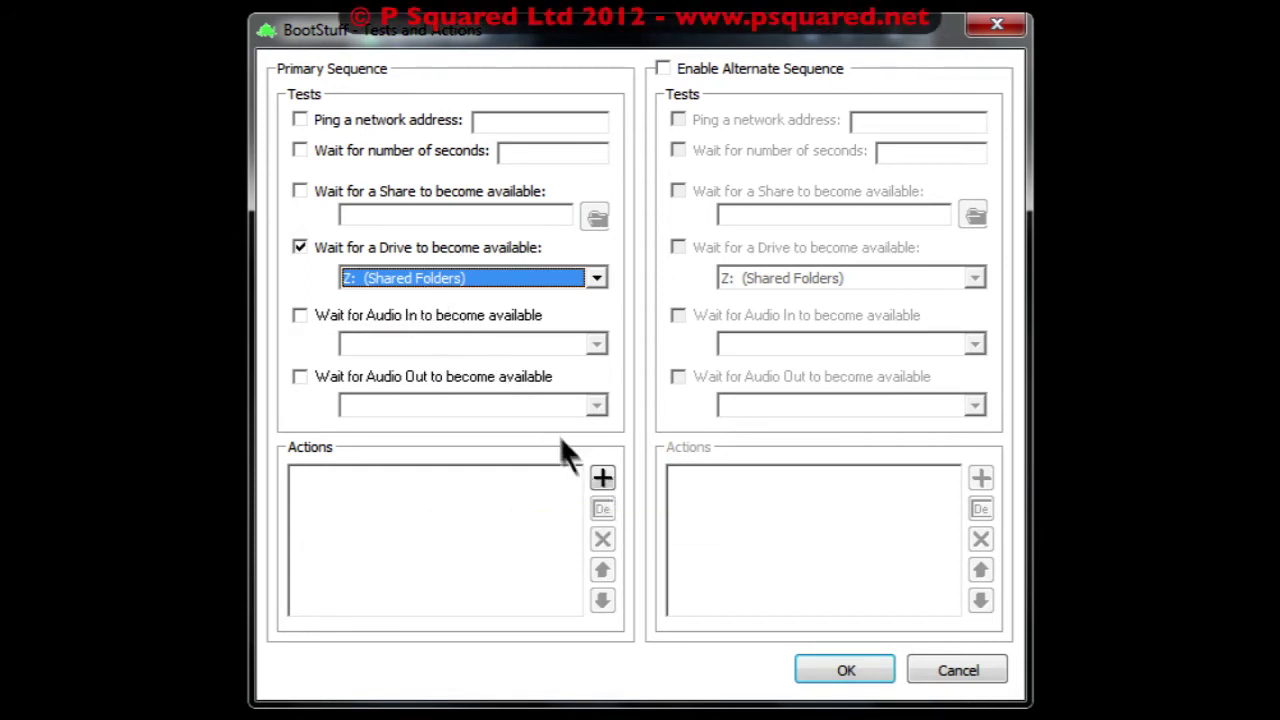
# Step: Add the P Squared application Myriad Playout v4.0 as an action in the primary sequence
pyautogui.click(601, 478)
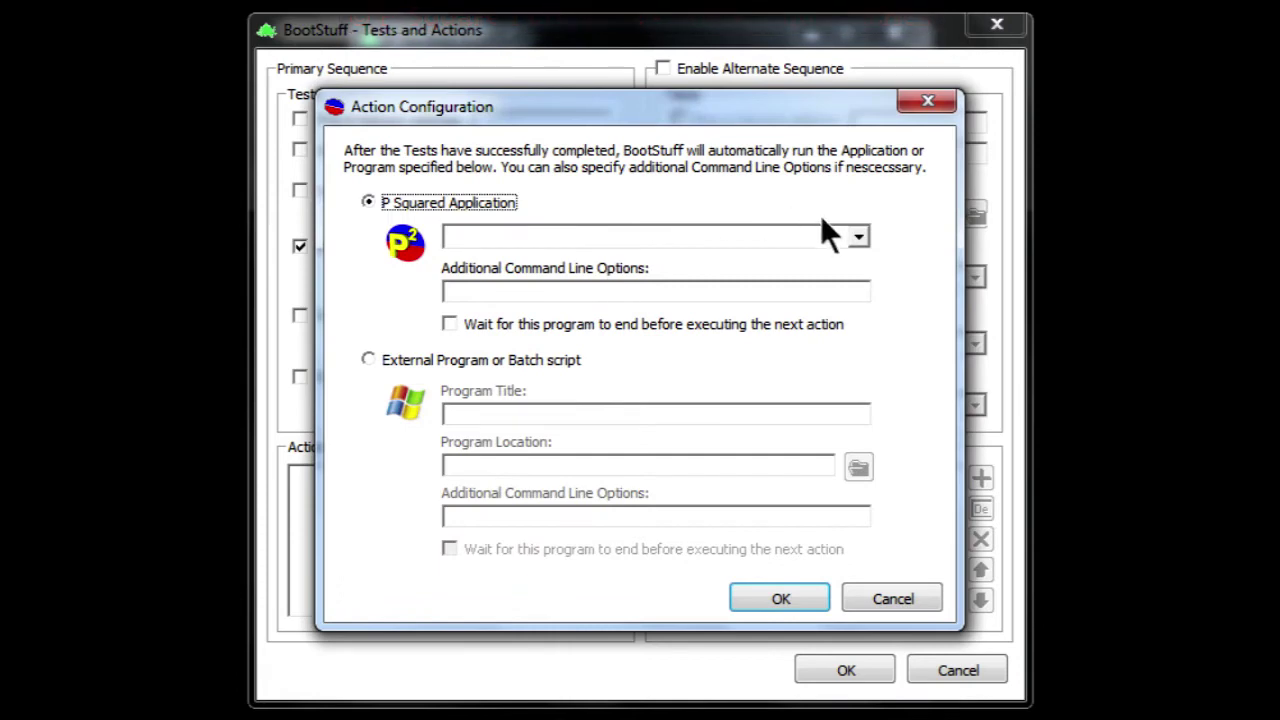
pyautogui.click(857, 238)
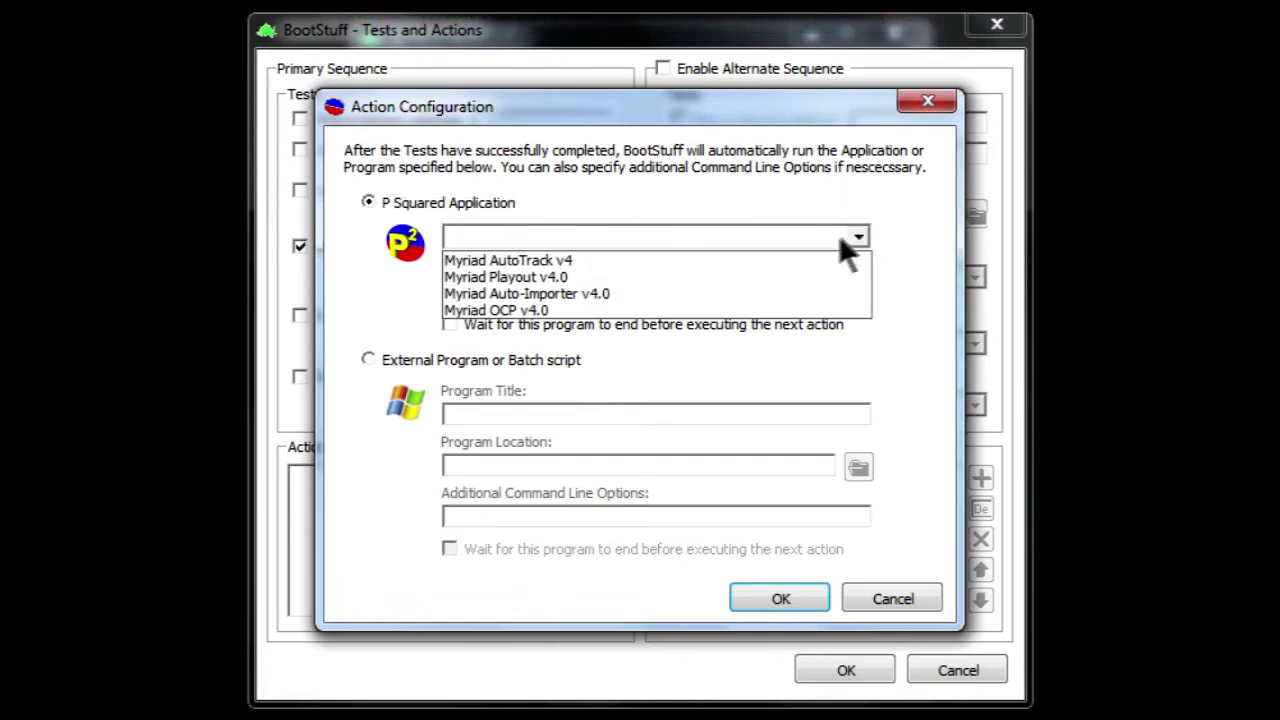
pyautogui.click(755, 281)
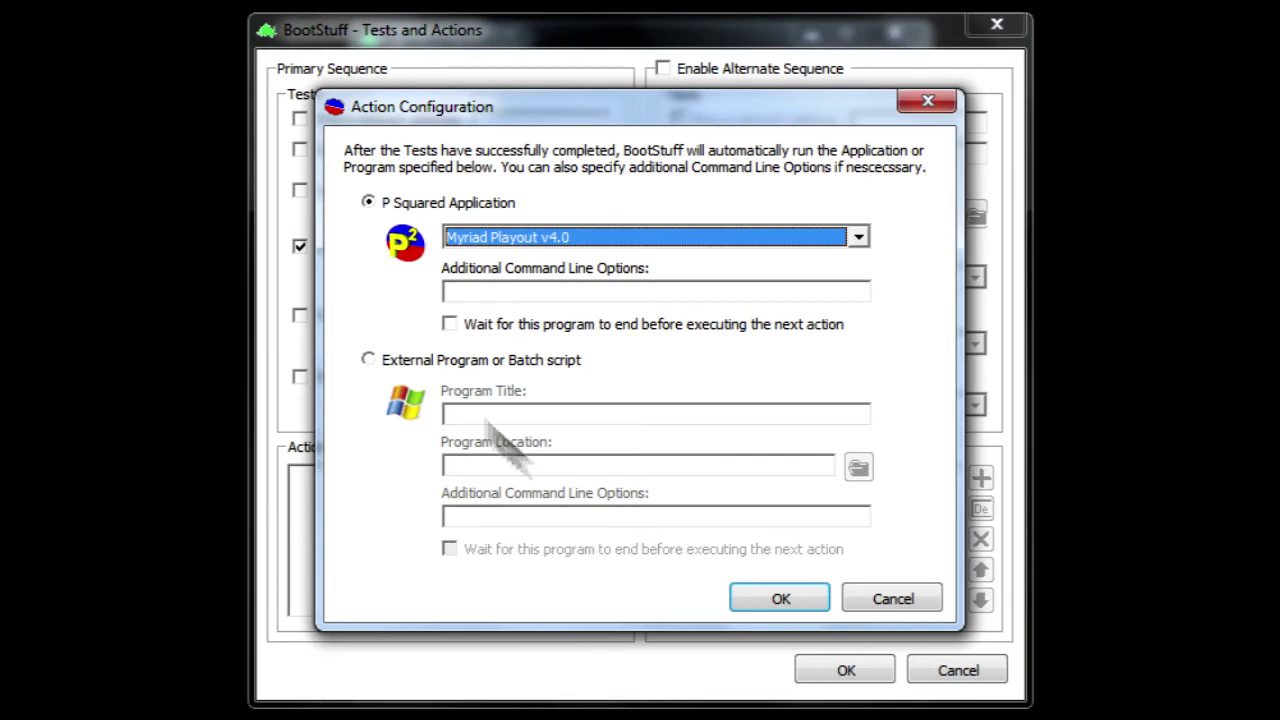
pyautogui.click(778, 598)
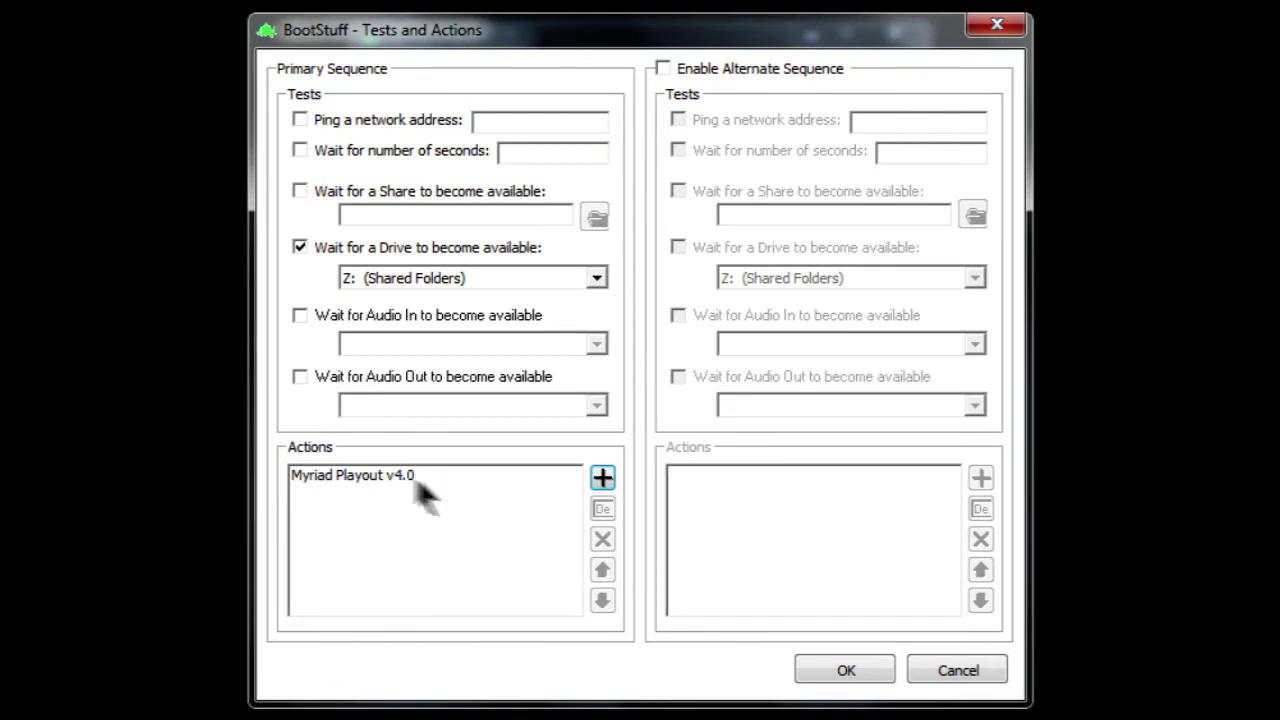
# Step: Add the P Squared application Myriad Auto-Importer v4.0 as an action in the primary sequence
pyautogui.click(602, 478)
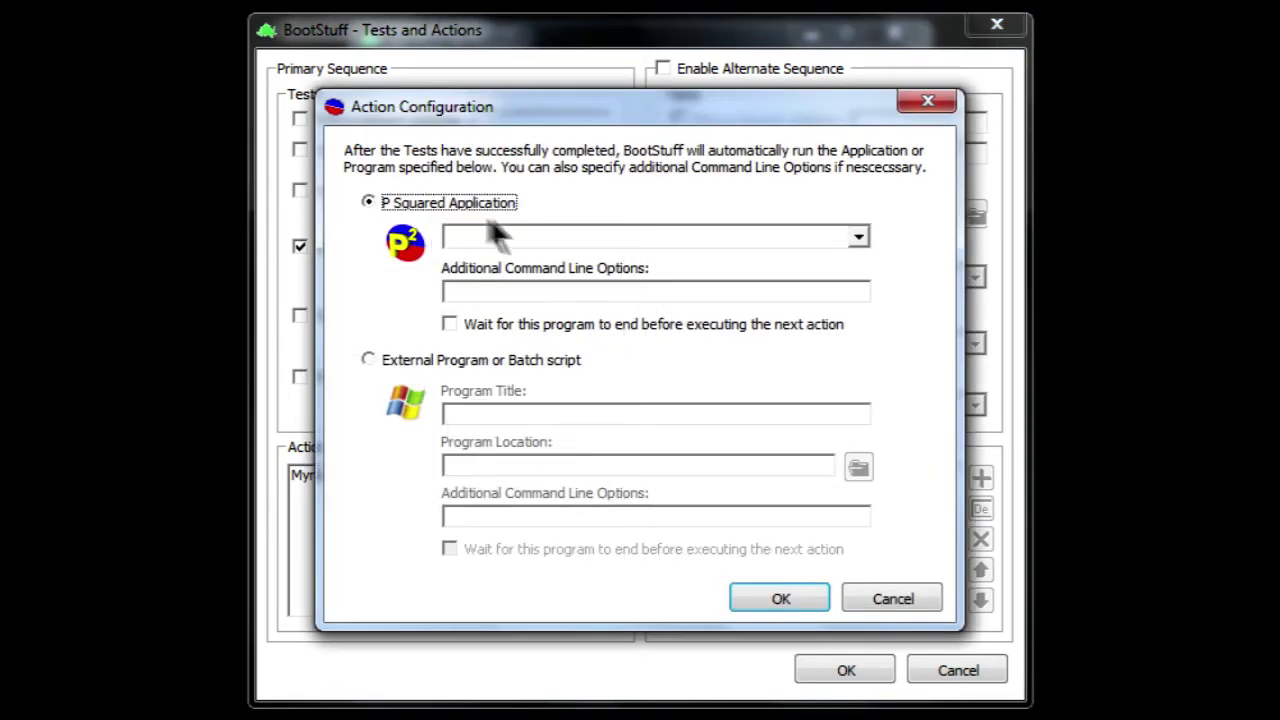
pyautogui.click(860, 237)
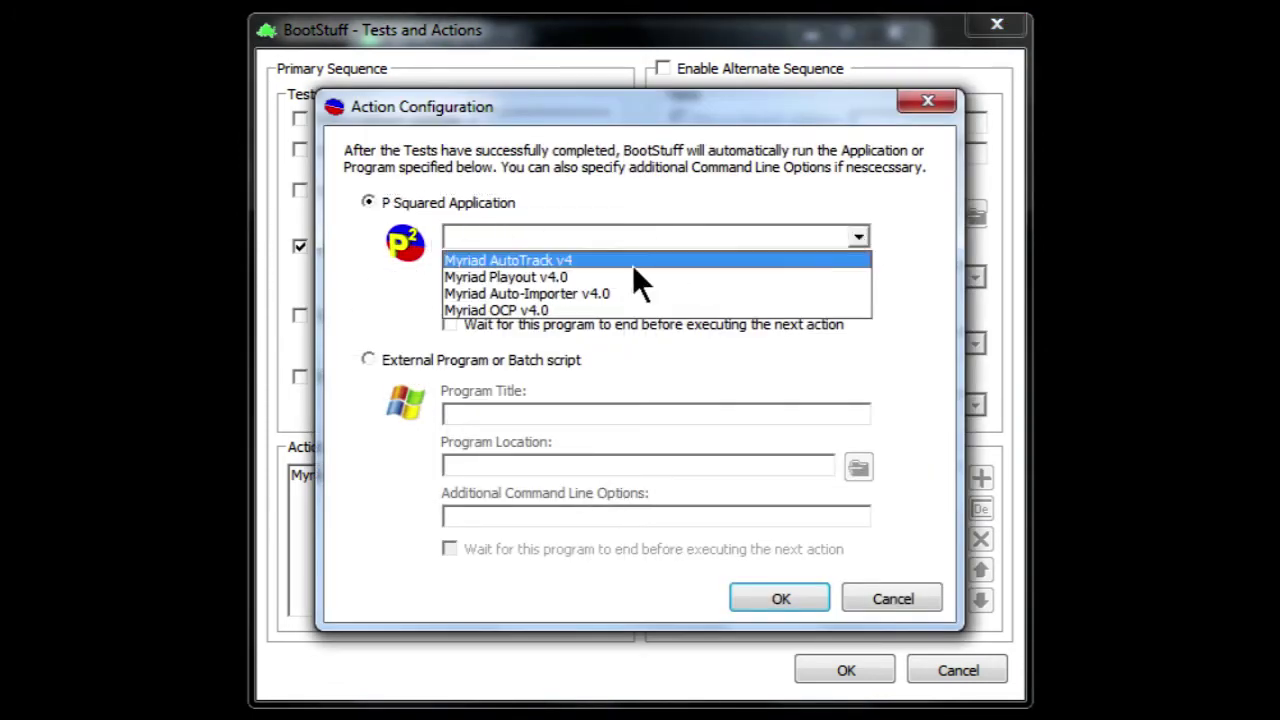
pyautogui.click(603, 293)
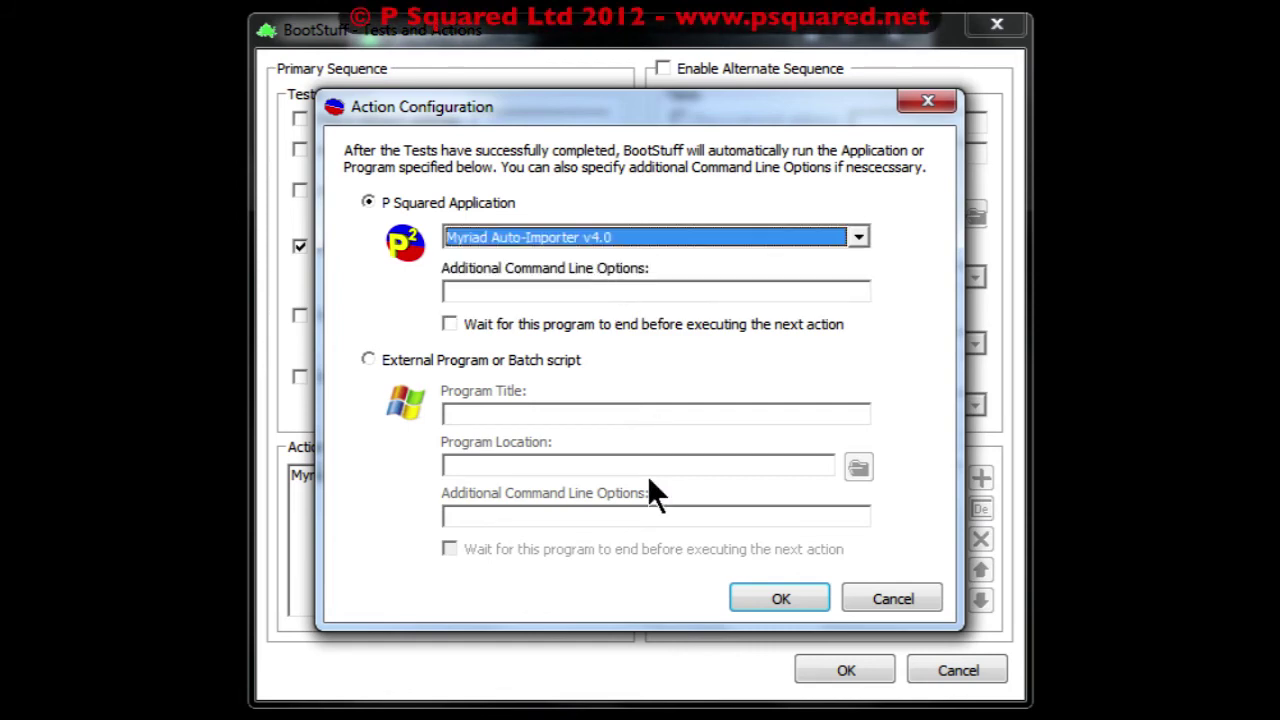
pyautogui.click(744, 598)
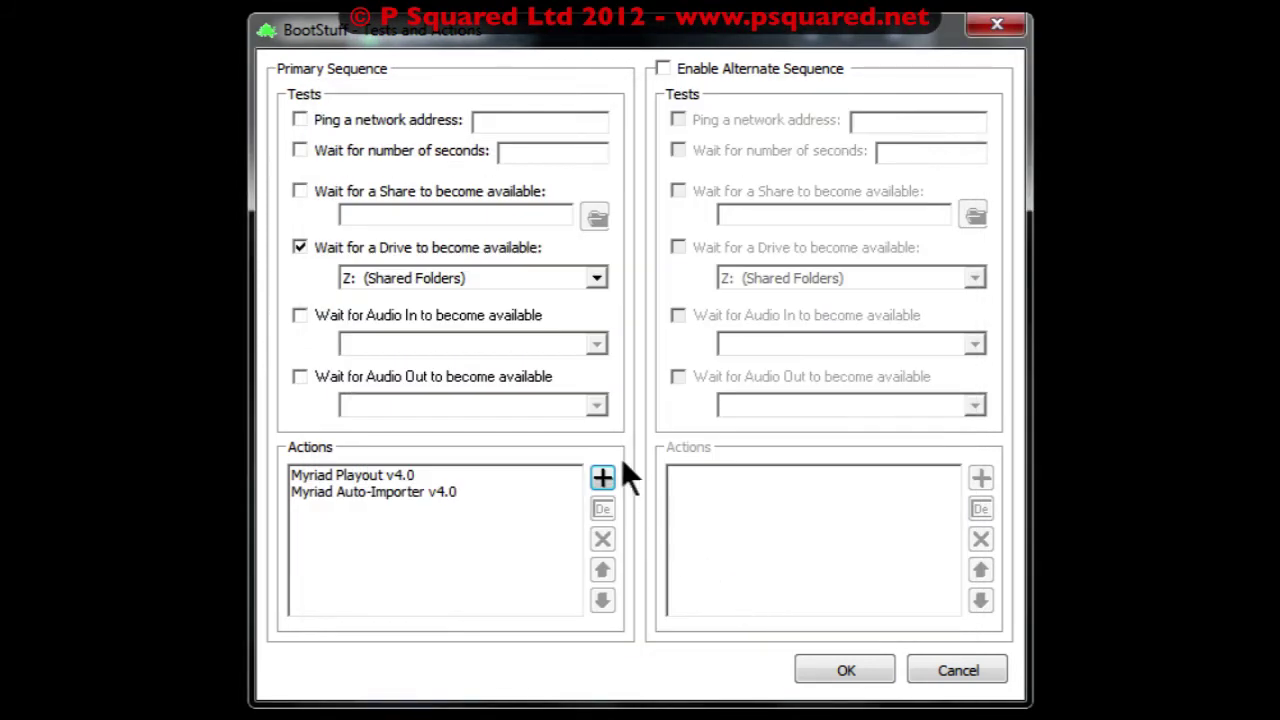
# Step: Add an external program action titled Notepad to the primary sequence, running C:\Windows\System32\notepad.exe
pyautogui.click(600, 478)
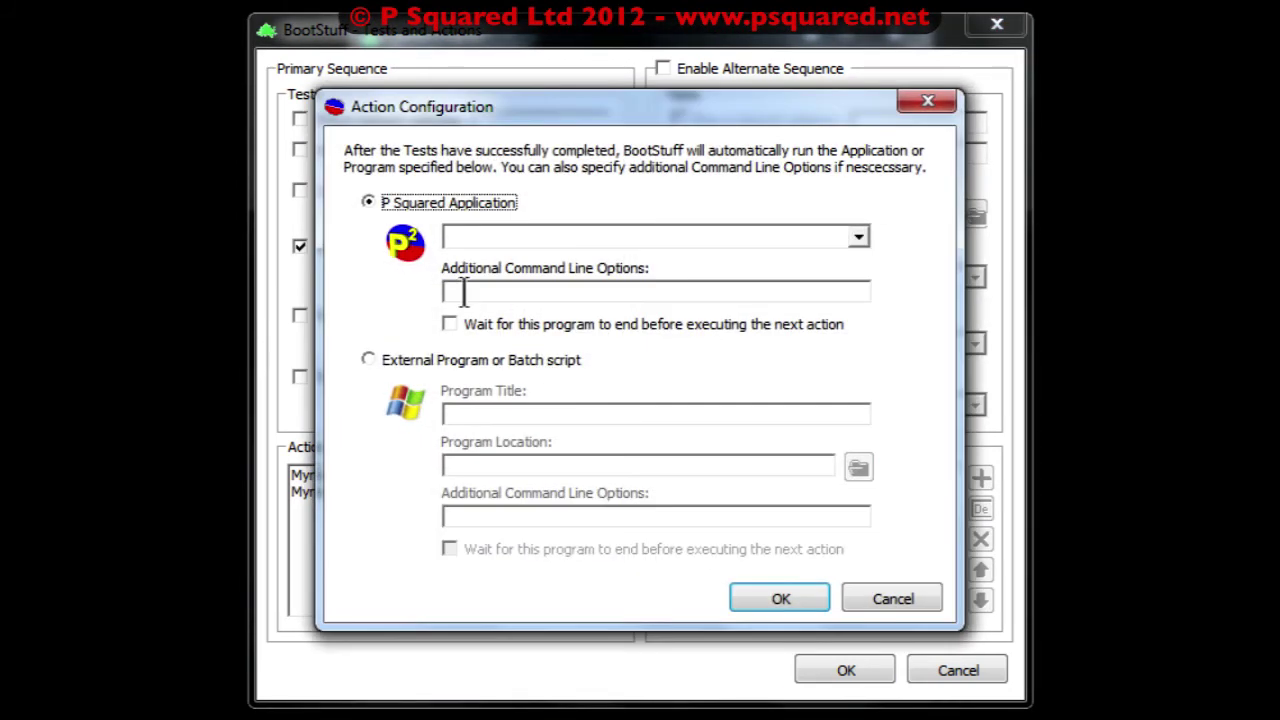
pyautogui.click(406, 360)
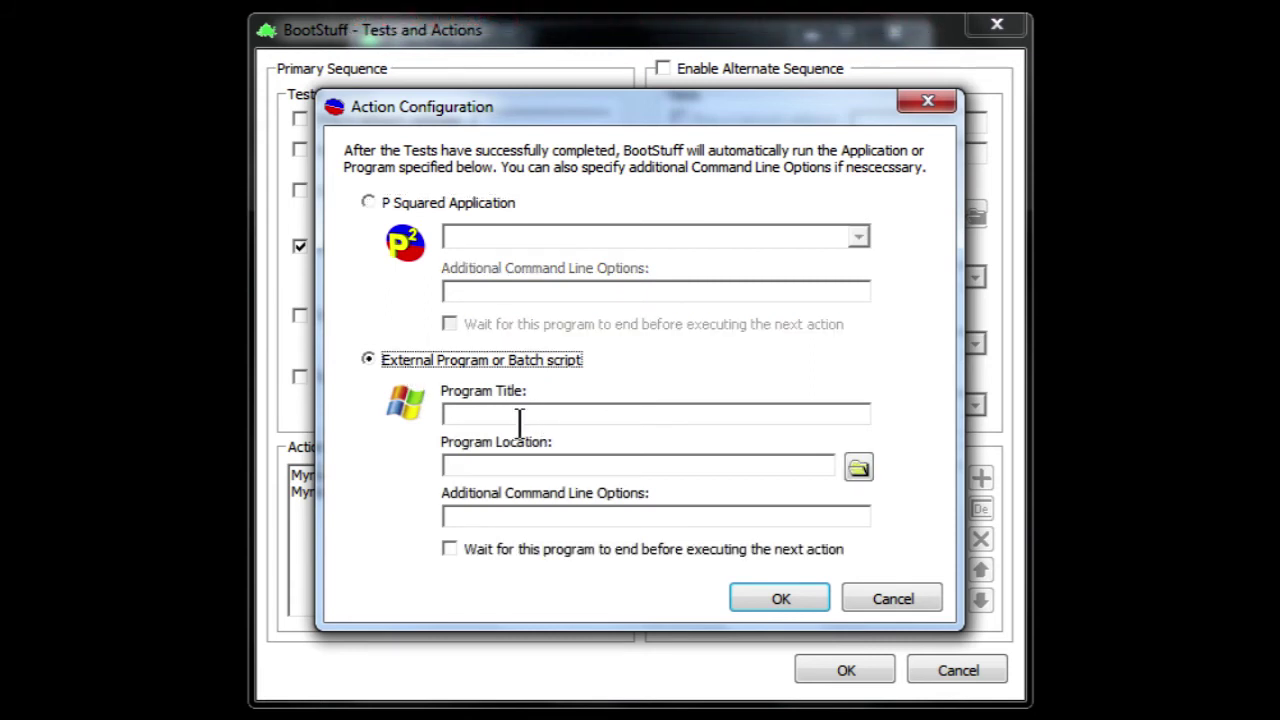
pyautogui.click(519, 418)
pyautogui.write('Notpe')
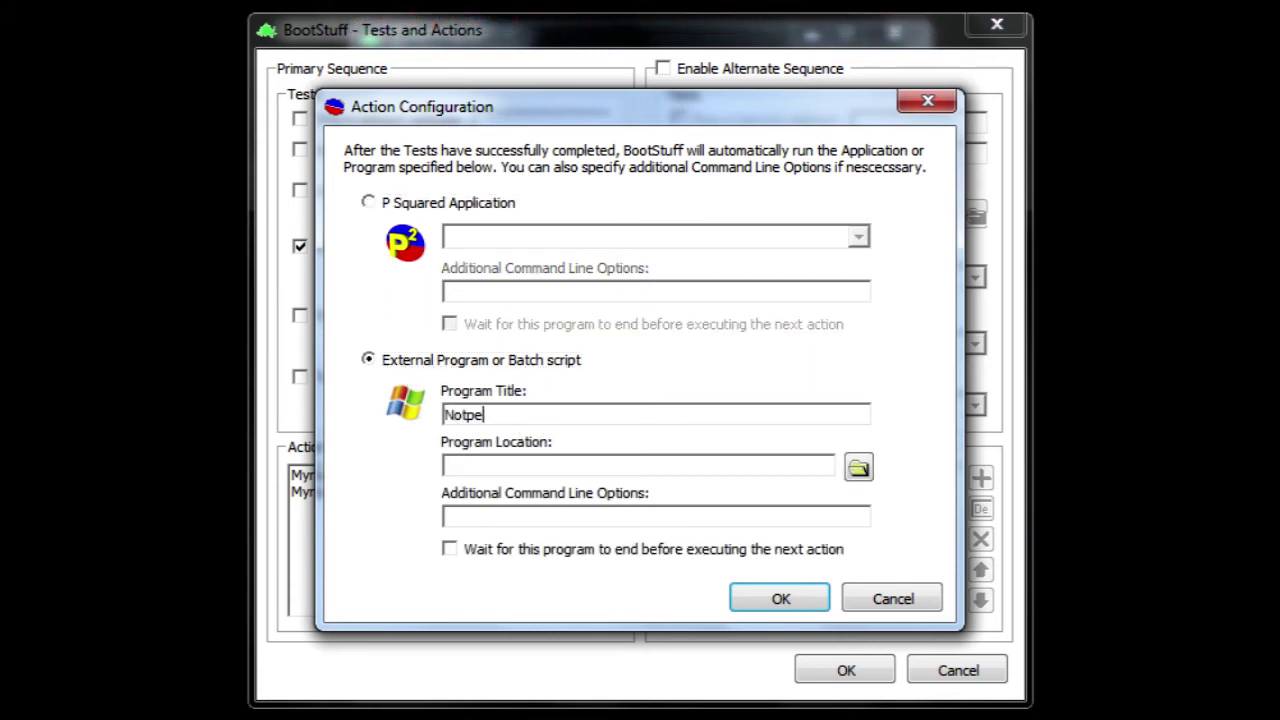
pyautogui.write('a')
pyautogui.press('BackSpace')
pyautogui.press('BackSpace')
pyautogui.press('BackSpace')
pyautogui.write('epad')
pyautogui.click(863, 457)
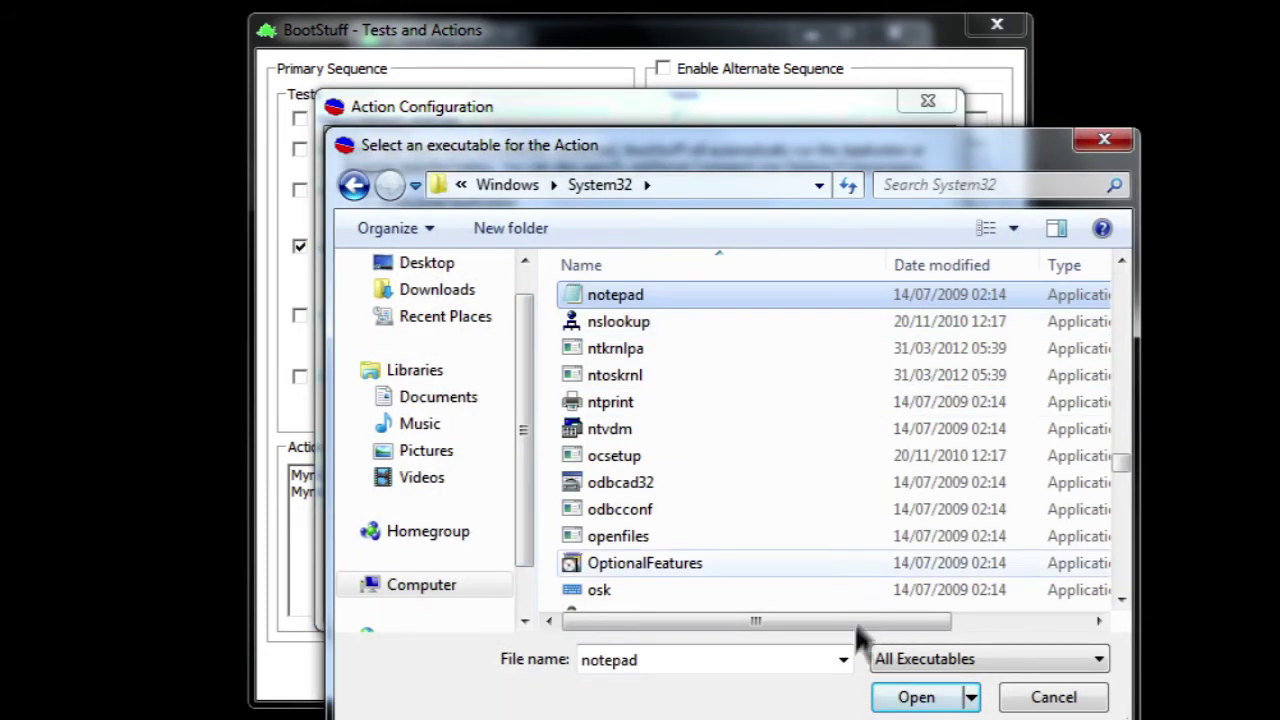
pyautogui.click(914, 697)
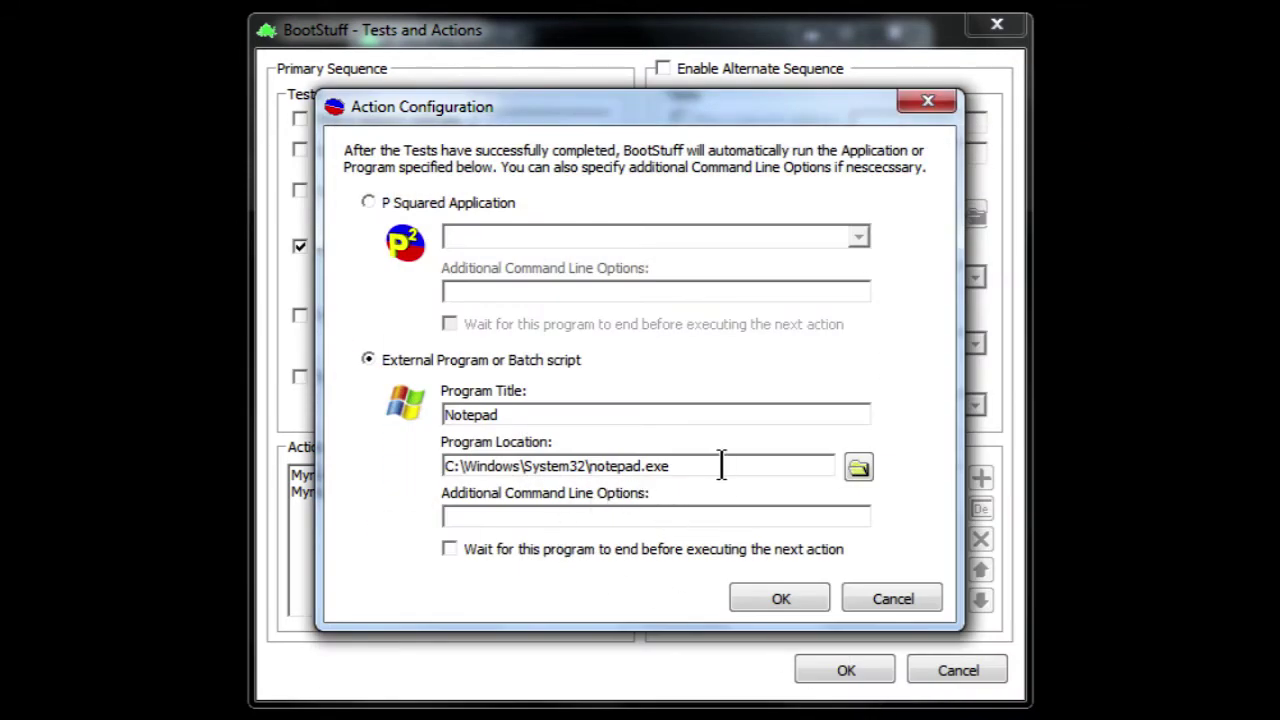
pyautogui.click(757, 599)
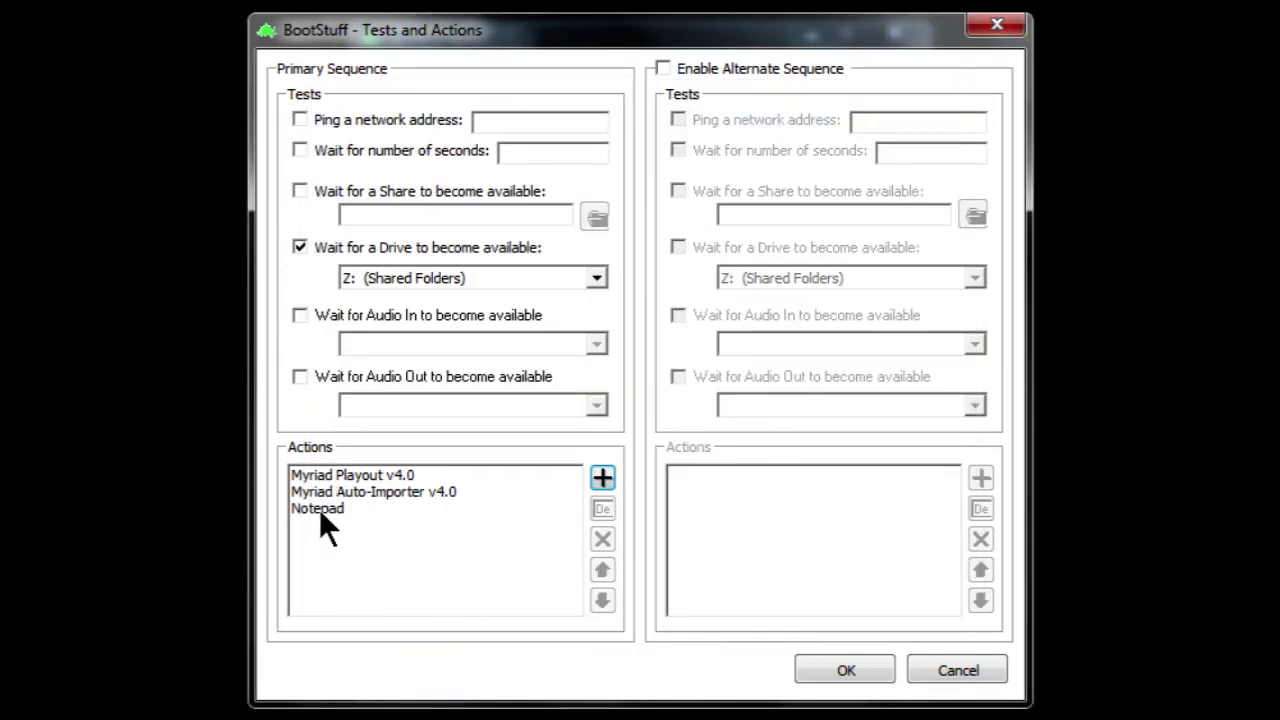
# Step: Move the Notepad action to the start of the primary sequence's actions
pyautogui.click(319, 509)
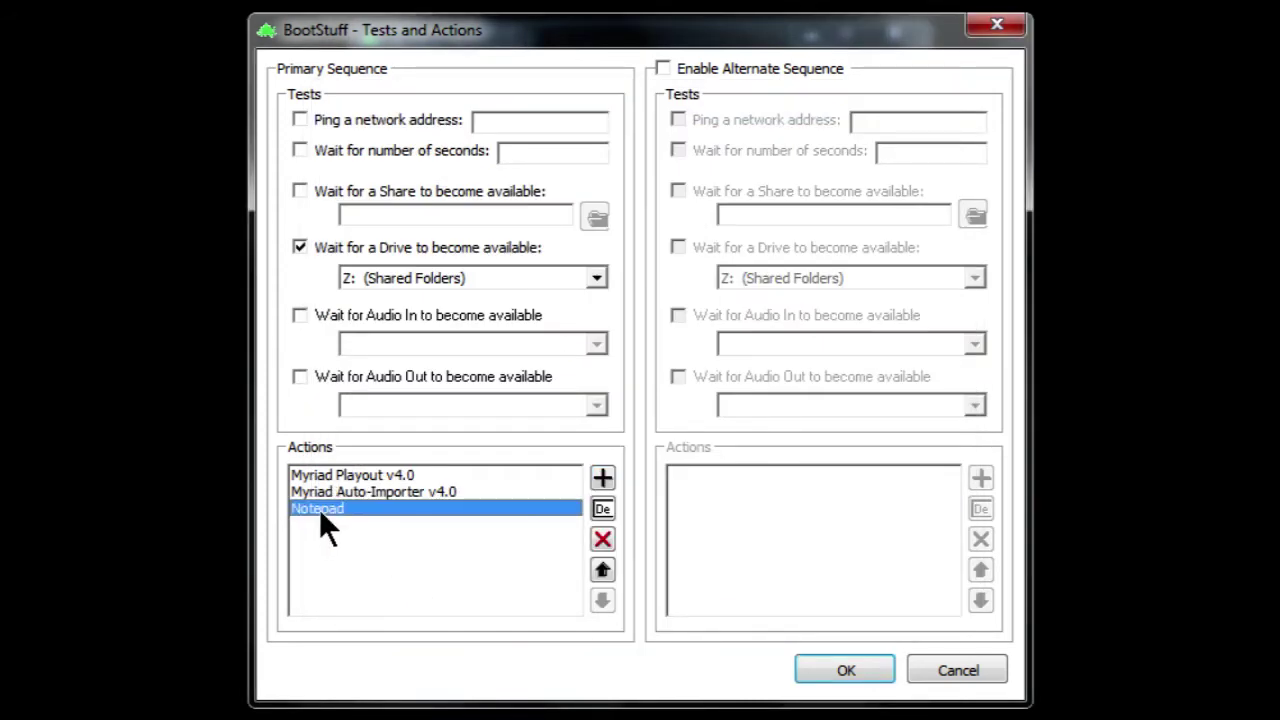
pyautogui.click(601, 569)
pyautogui.click(601, 569)
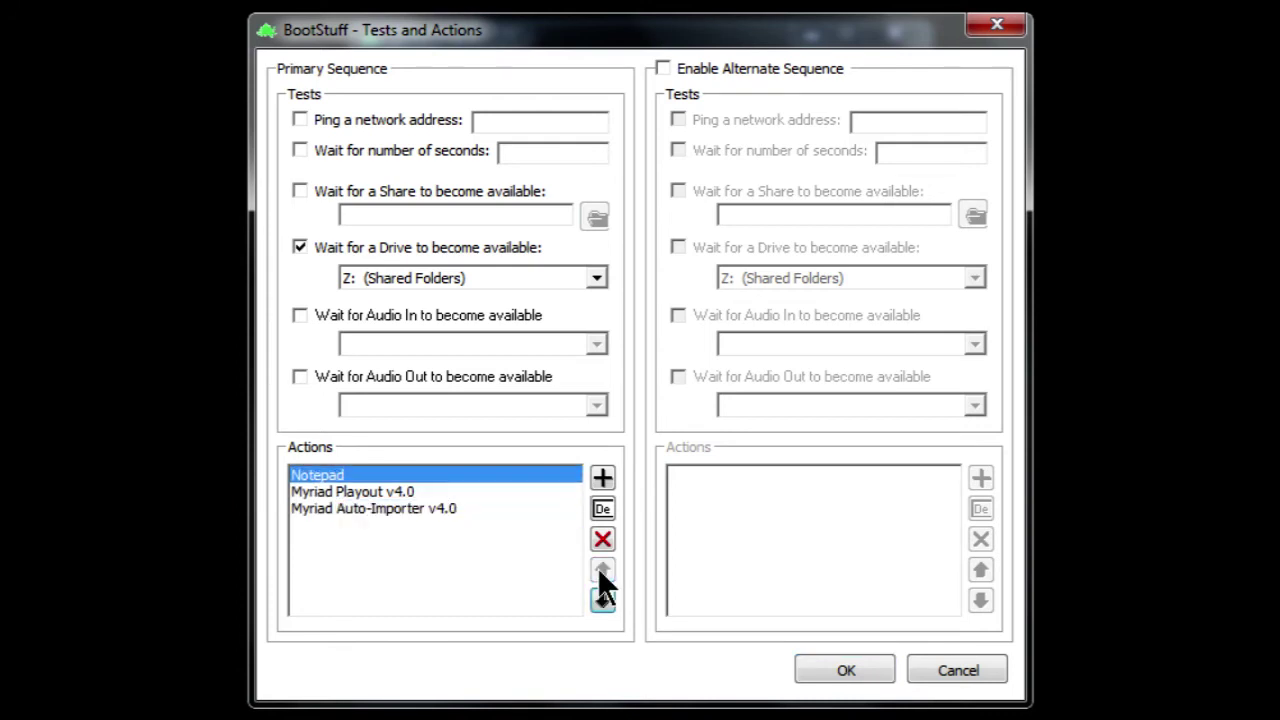
# Step: Move the Myriad Playout v4.0 action below Myriad Auto-Importer v4.0 in the primary sequence
pyautogui.click(380, 490)
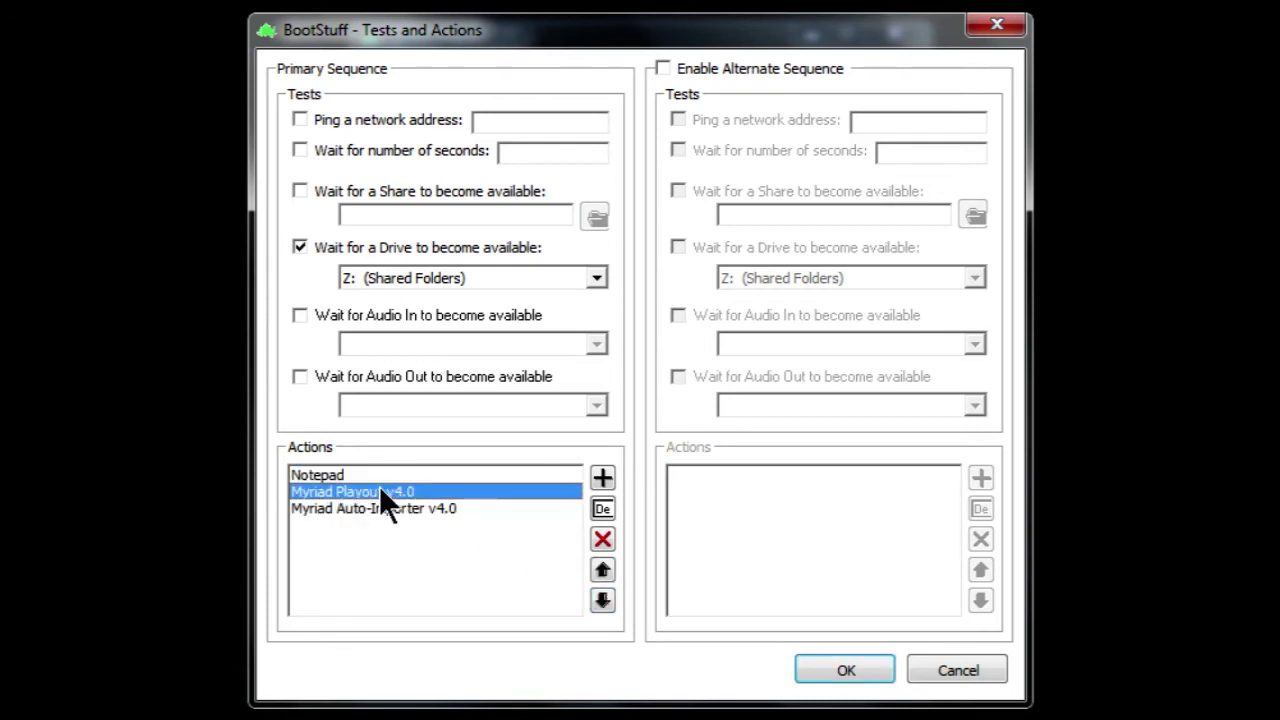
pyautogui.click(601, 600)
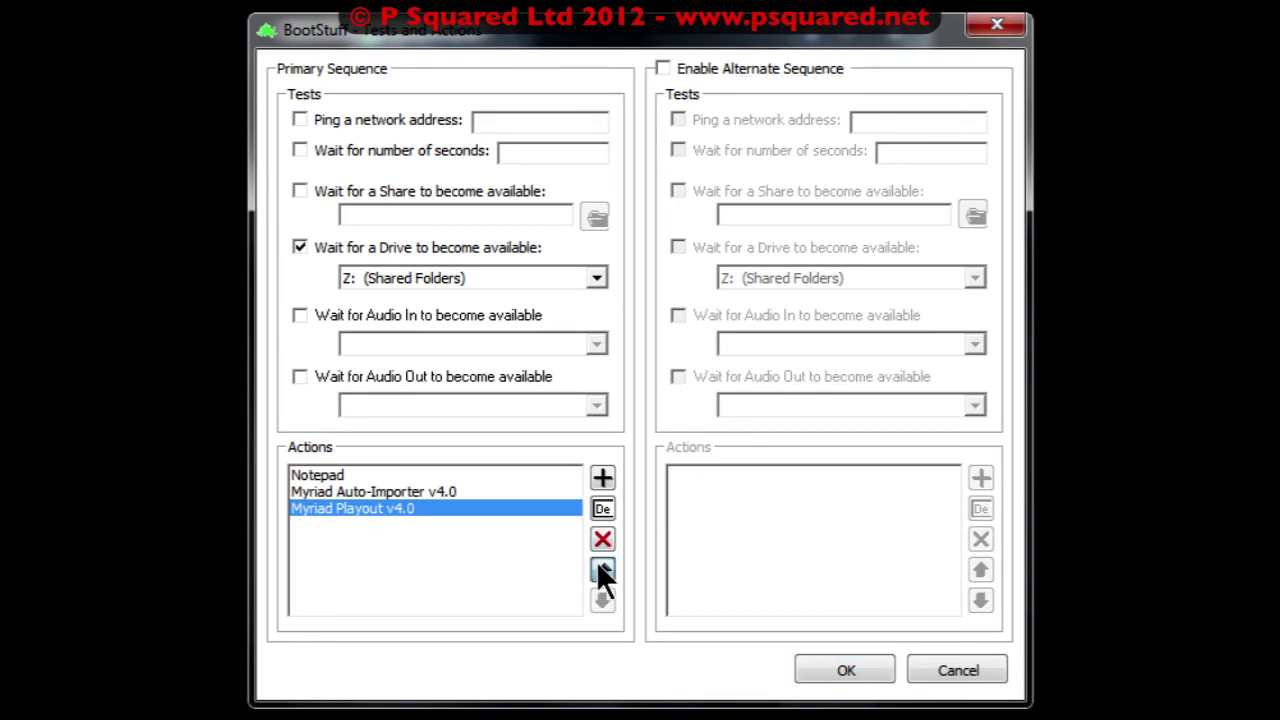
pyautogui.click(600, 567)
pyautogui.click(600, 596)
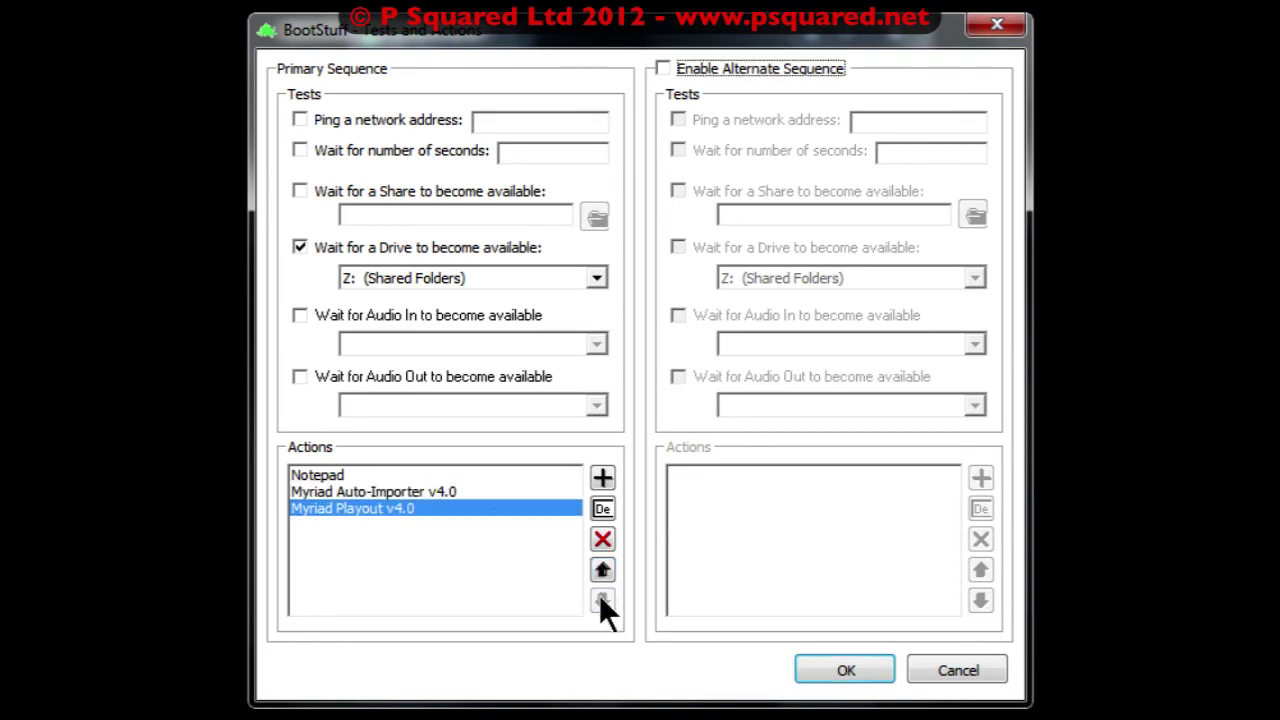
# Step: View the configuration of the Myriad Playout v4.0 action and leave it without changes
pyautogui.click(609, 504)
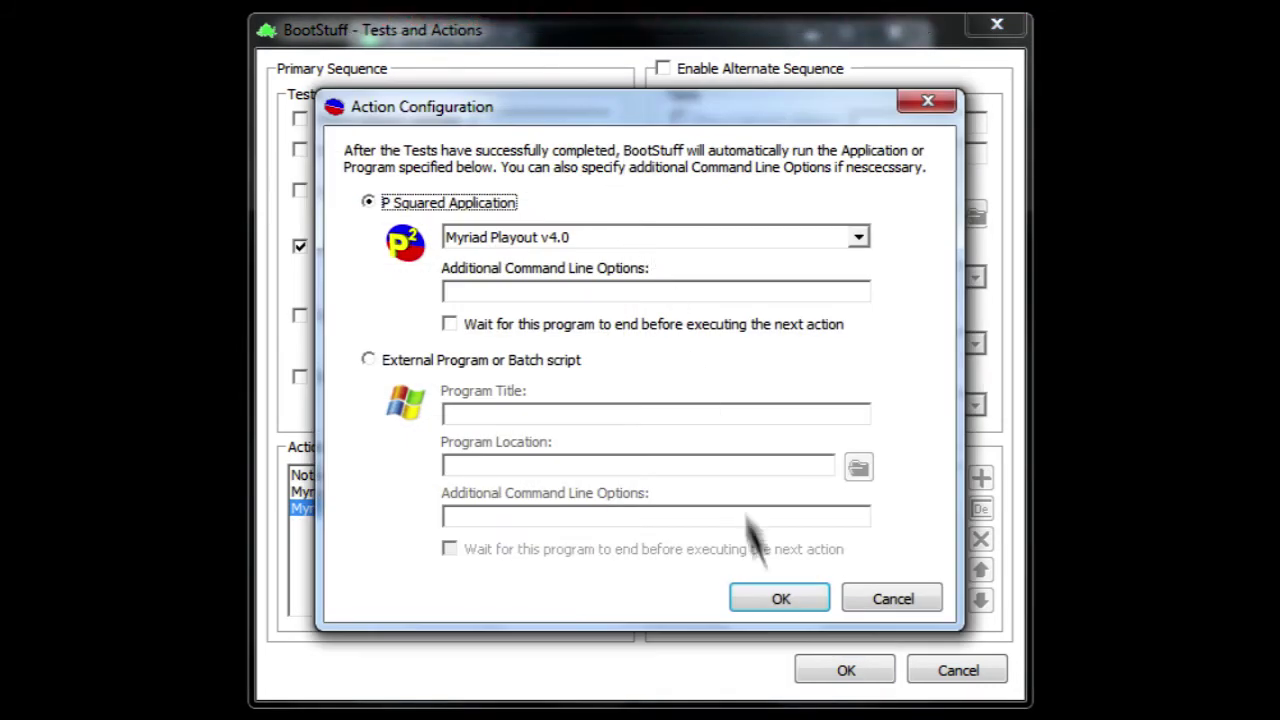
pyautogui.click(878, 592)
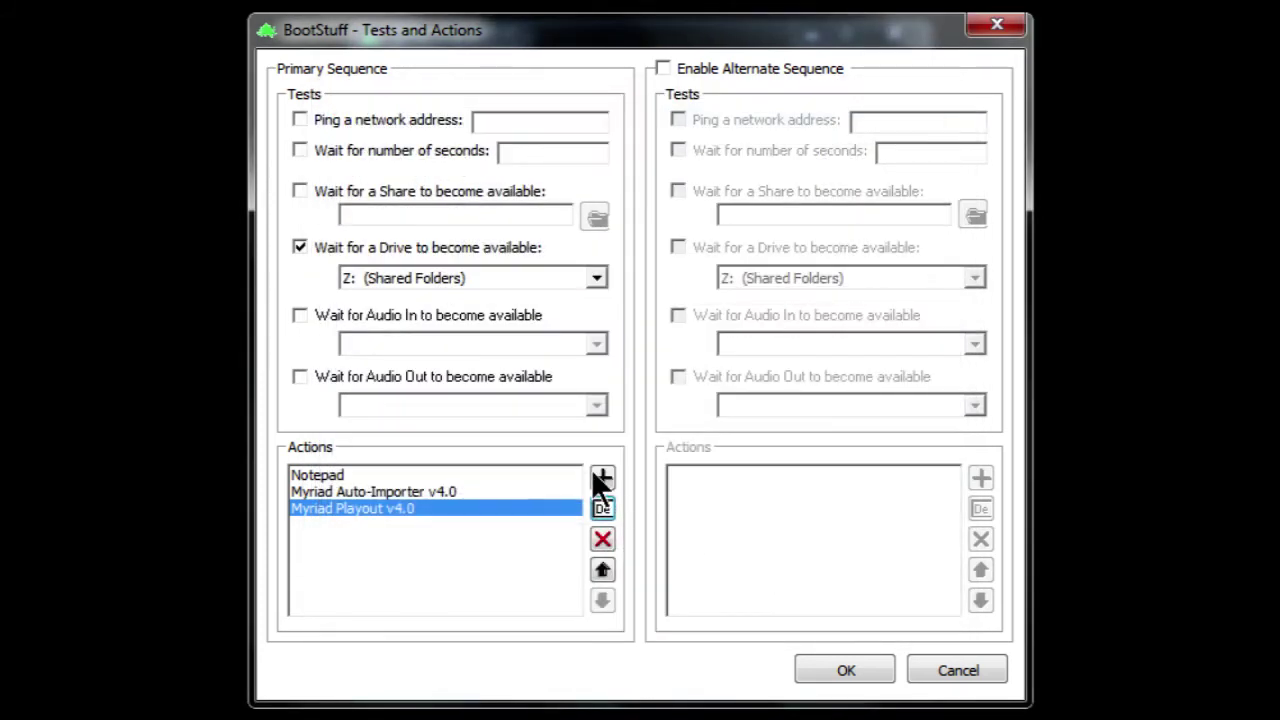
# Step: Remove the Myriad Playout v4.0 and Myriad Auto-Importer v4.0 actions from the primary sequence and save the configuration
pyautogui.click(602, 541)
pyautogui.click(414, 490)
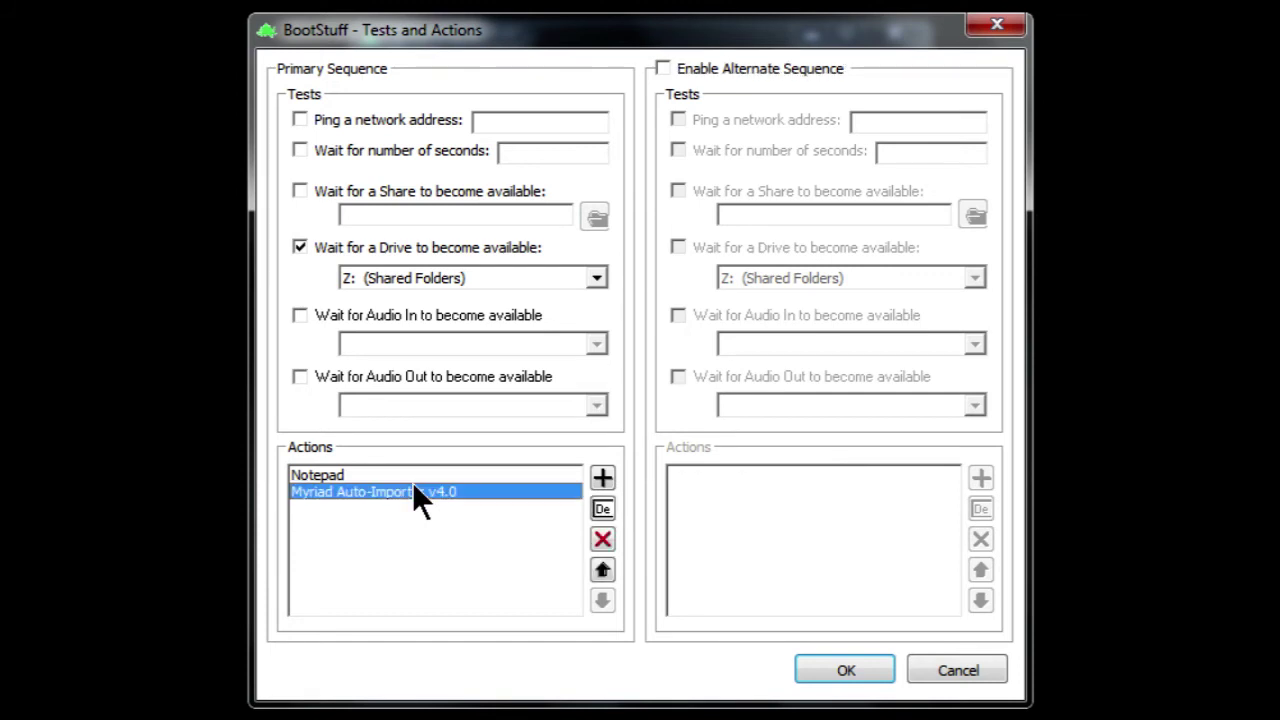
pyautogui.click(601, 540)
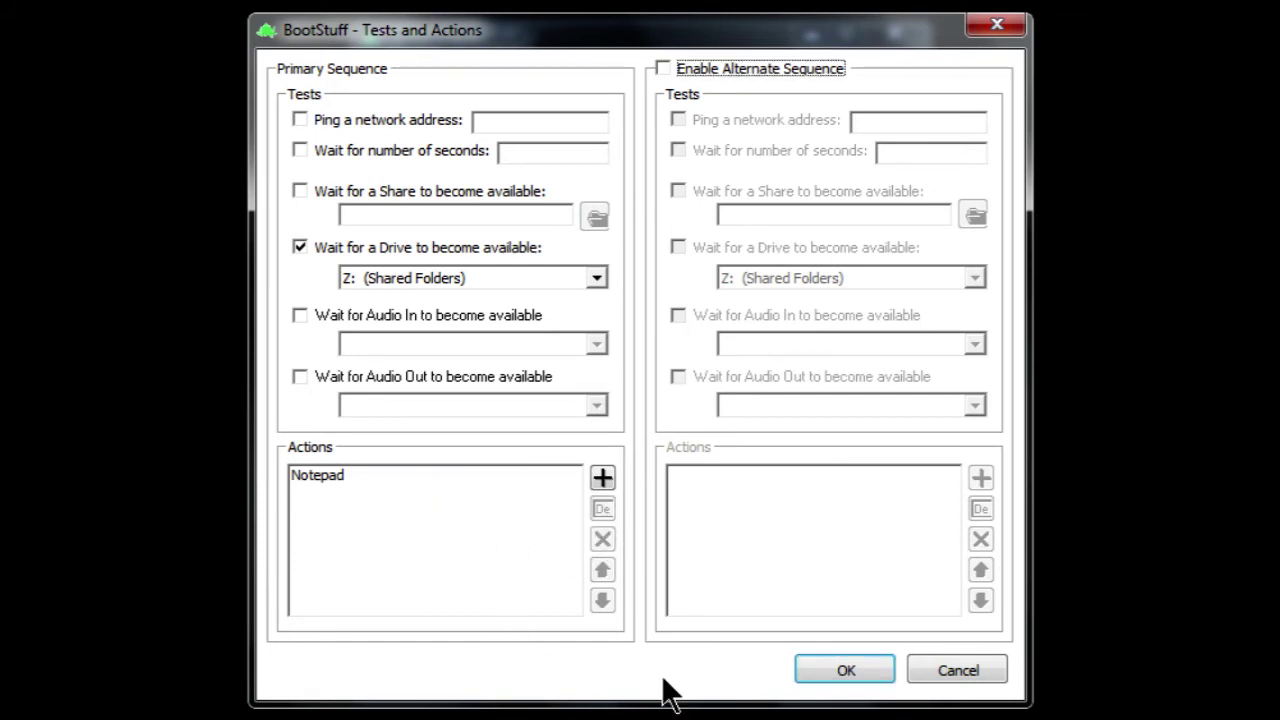
pyautogui.click(836, 670)
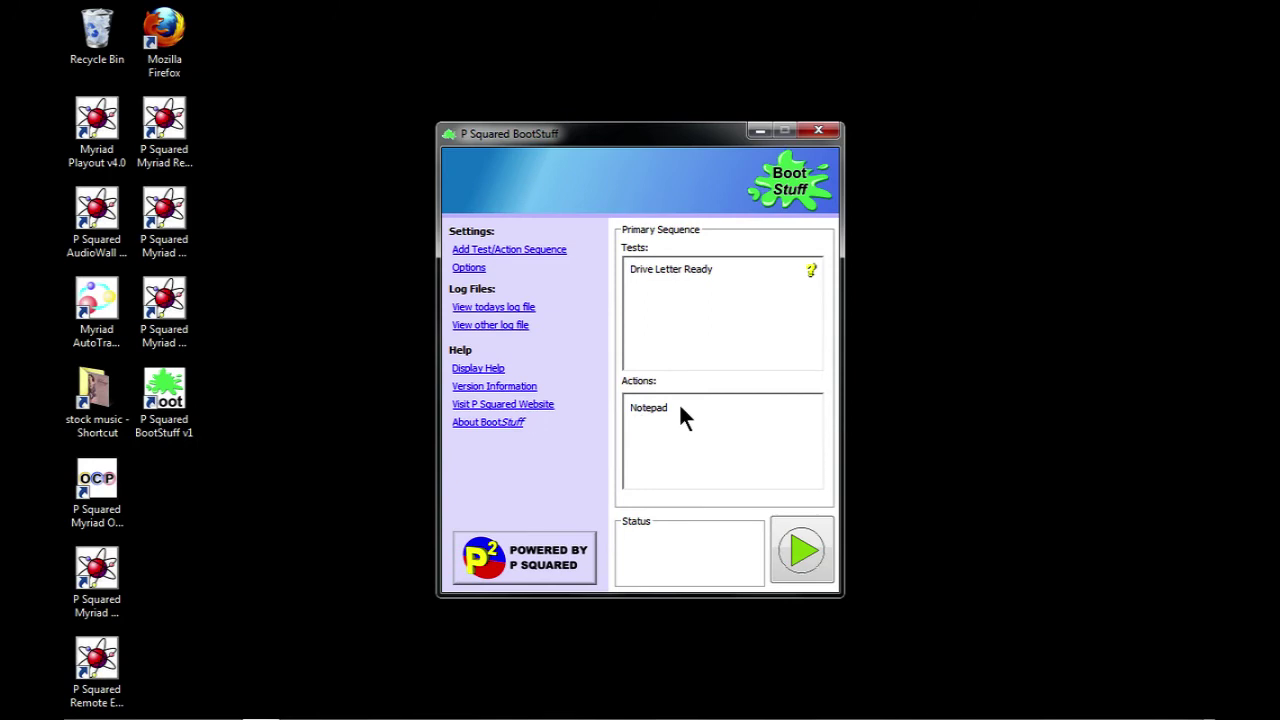
# Step: Run the primary sequence, and reopen BootStuff after closing the launched Notepad window
pyautogui.click(793, 530)
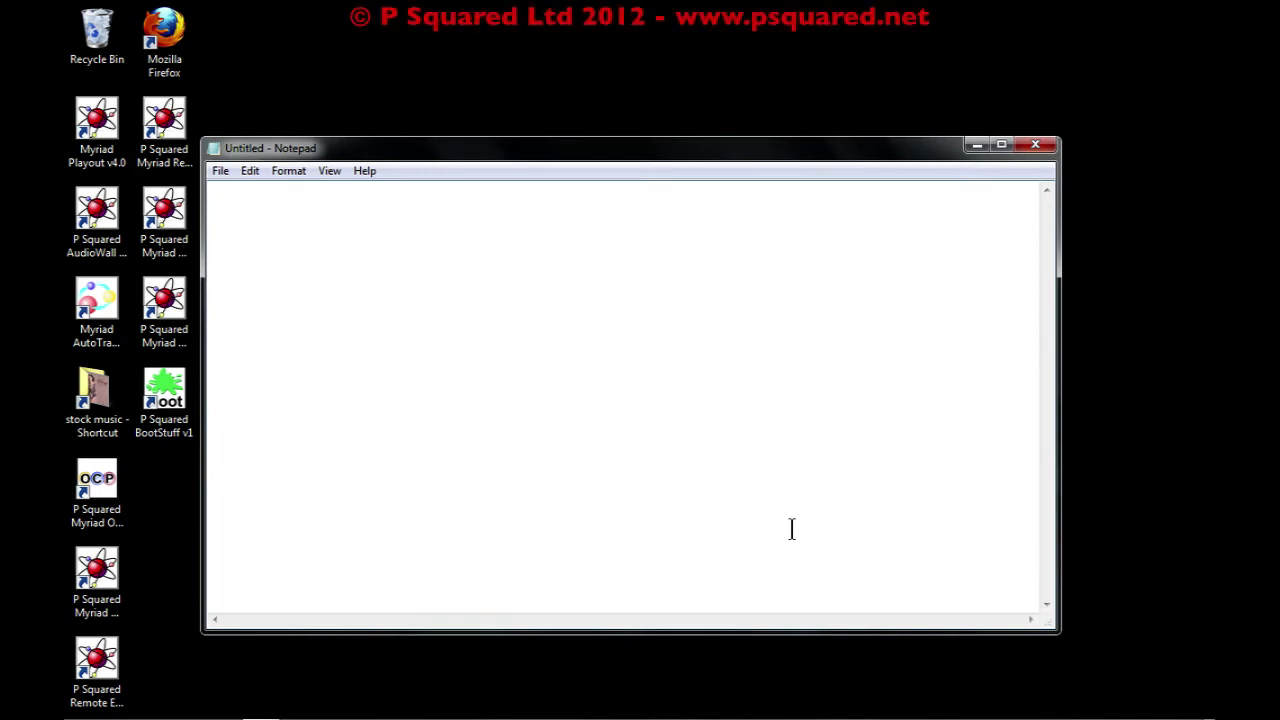
pyautogui.click(1033, 145)
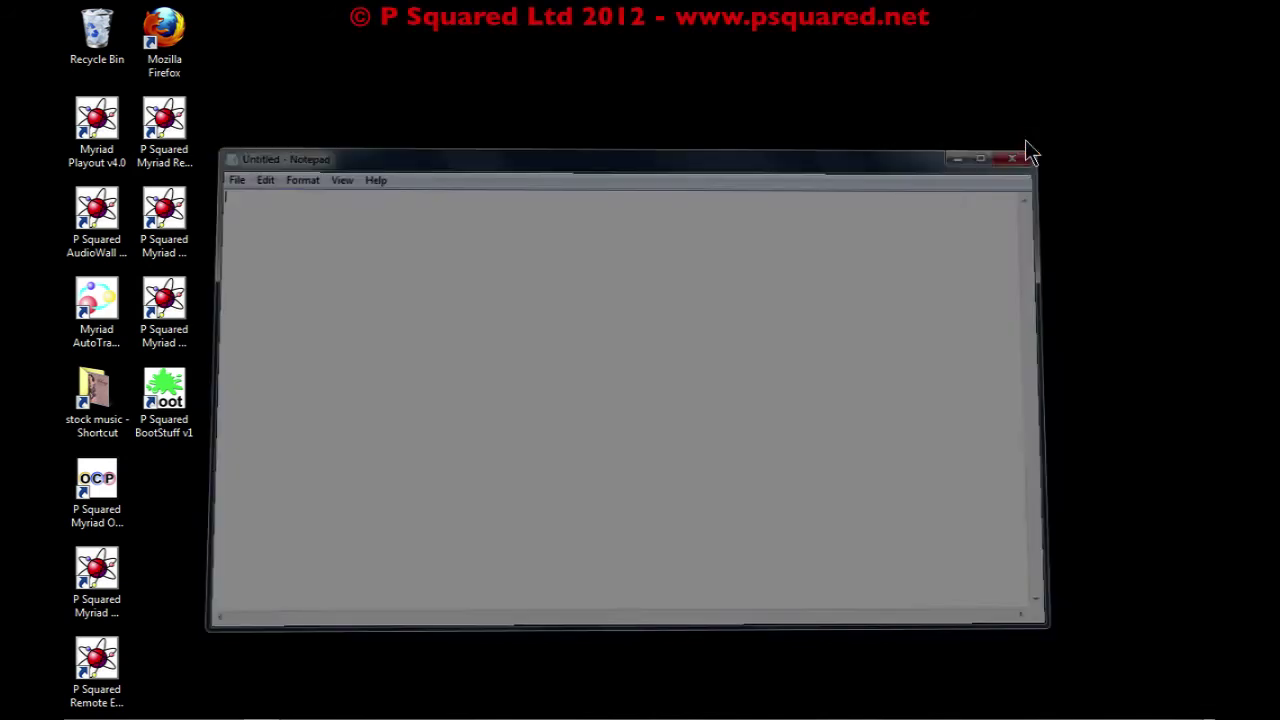
pyautogui.doubleClick(164, 395)
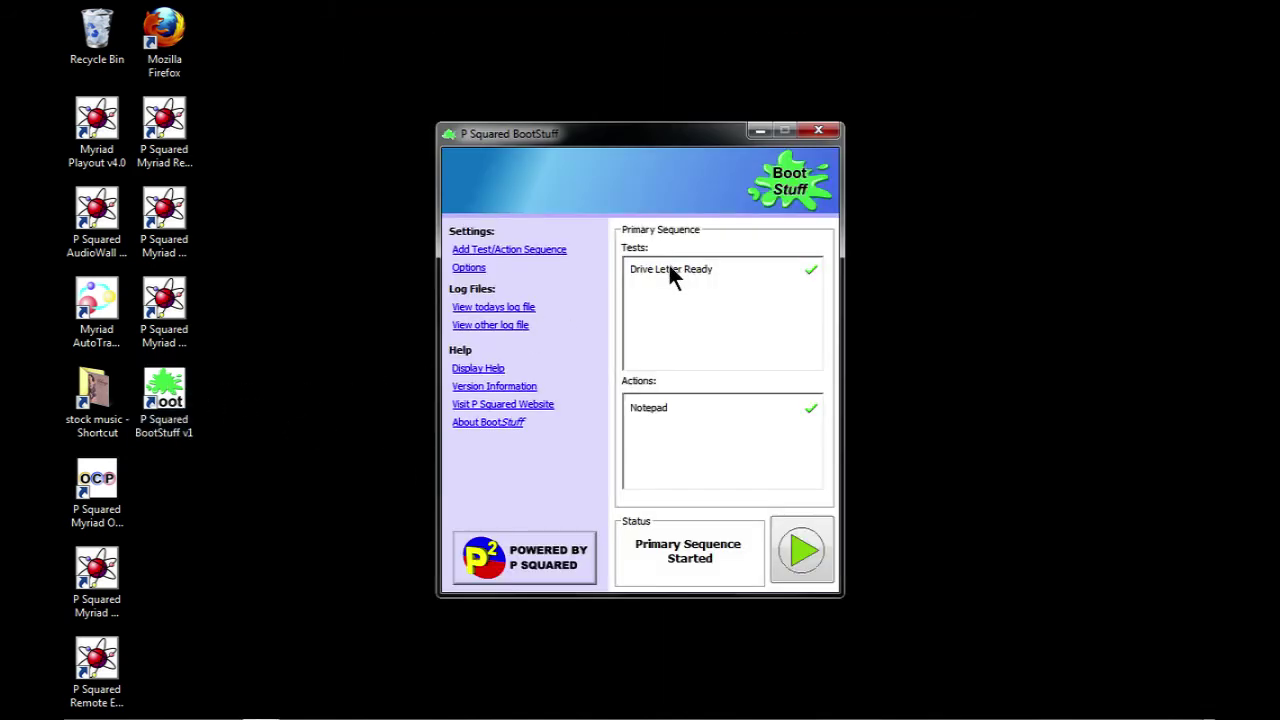
# Step: Examine today's log file for the primary sequence's test and action entries, and close it
pyautogui.moveTo(669, 265)
pyautogui.click(486, 307)
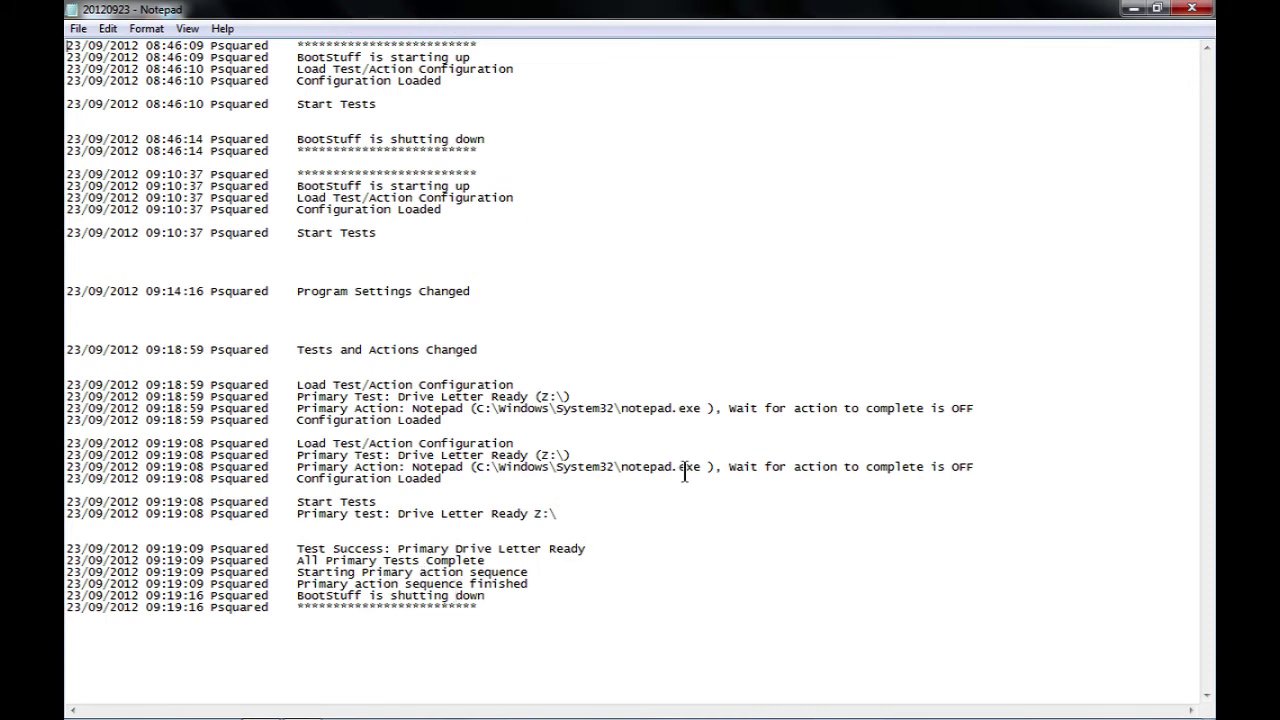
pyautogui.click(1191, 8)
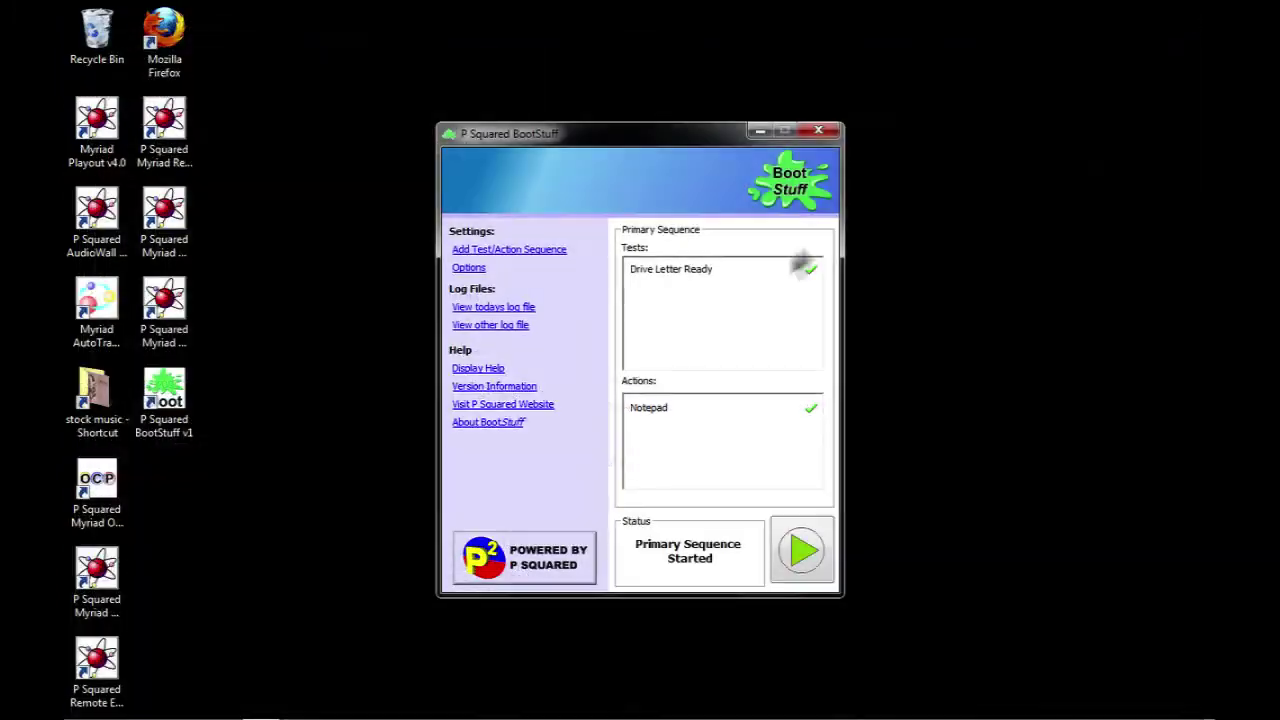
# Step: Add the P Squared application Myriad Playout v4.0 to the primary sequence's actions, and run the saved sequence
pyautogui.click(524, 249)
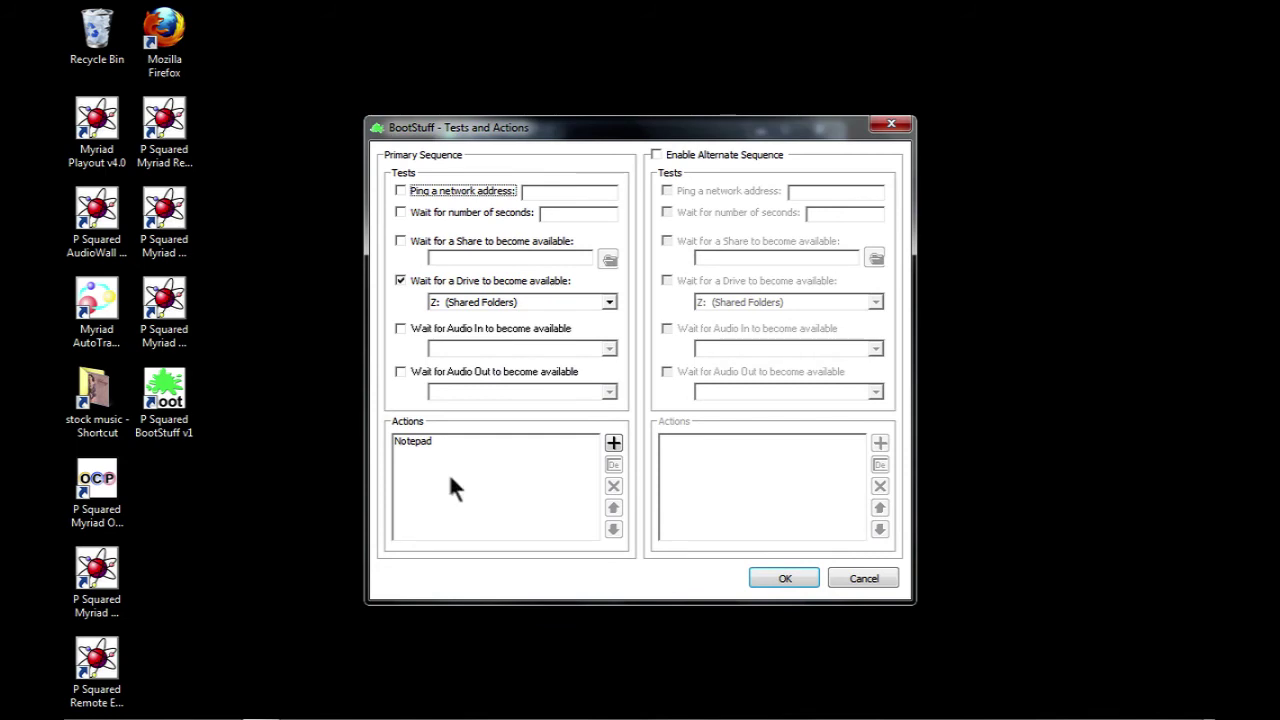
pyautogui.click(613, 442)
pyautogui.click(604, 271)
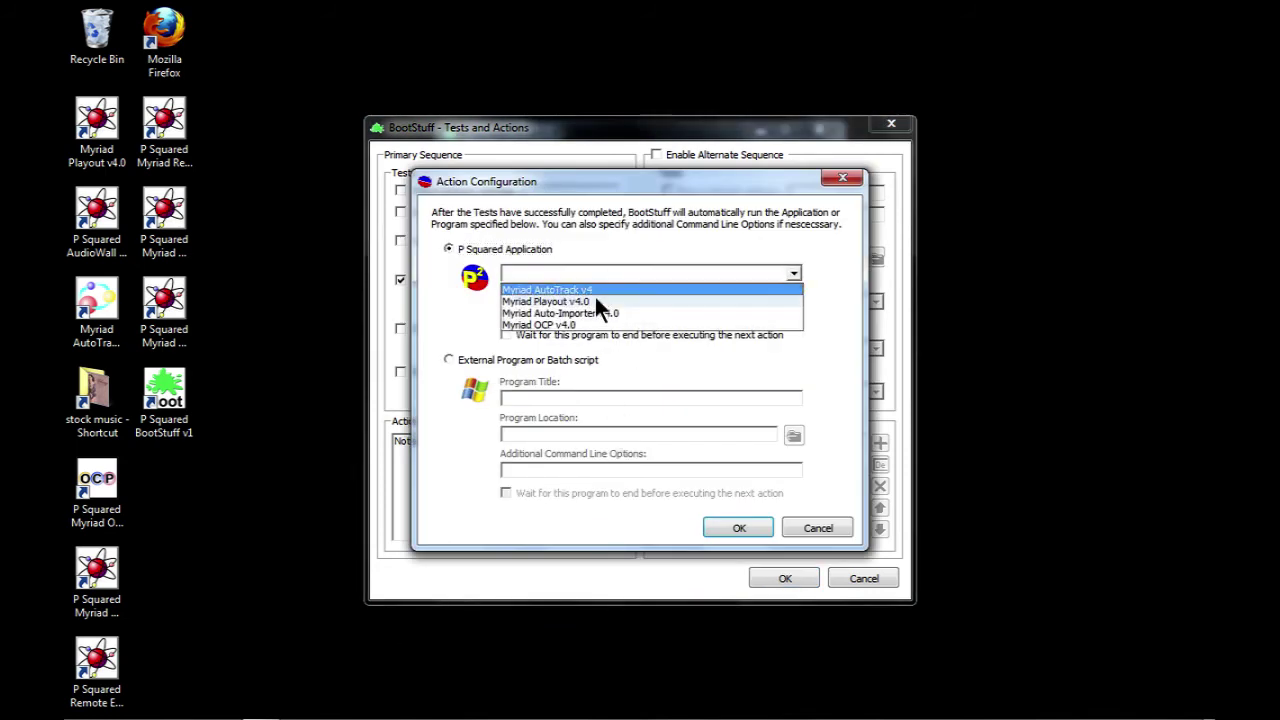
pyautogui.click(594, 300)
pyautogui.click(725, 527)
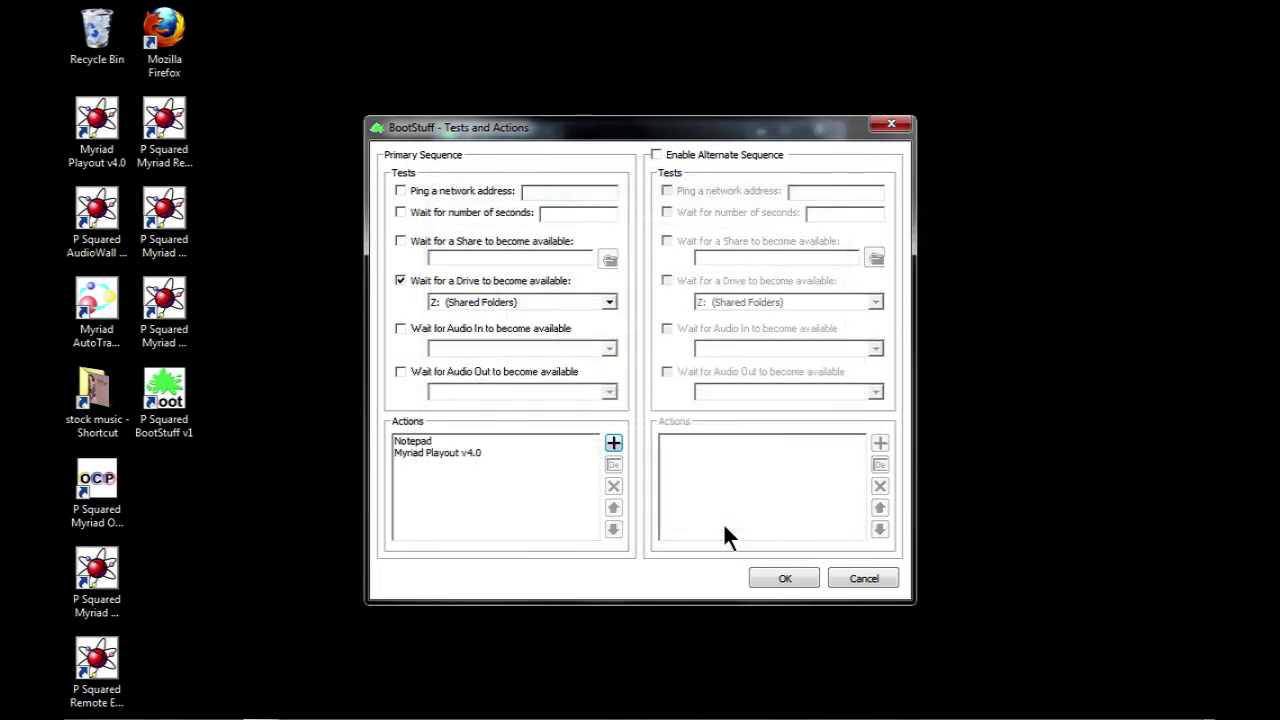
pyautogui.click(779, 578)
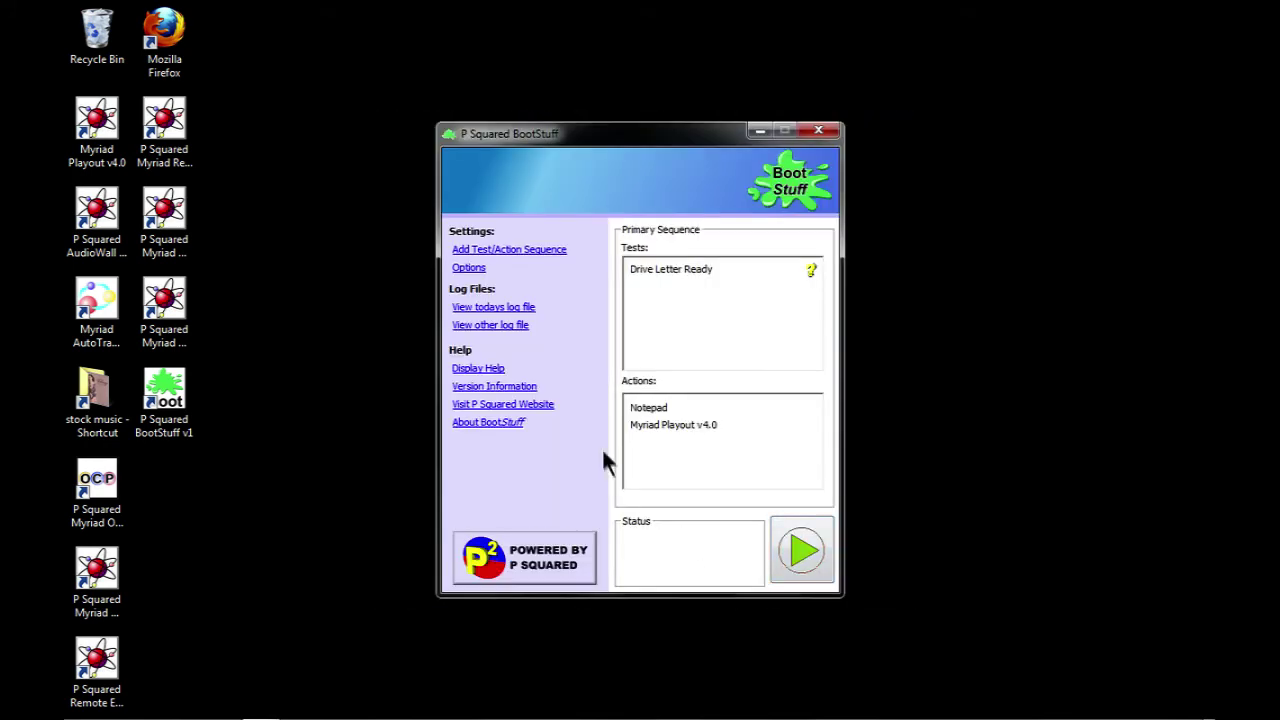
pyautogui.click(801, 551)
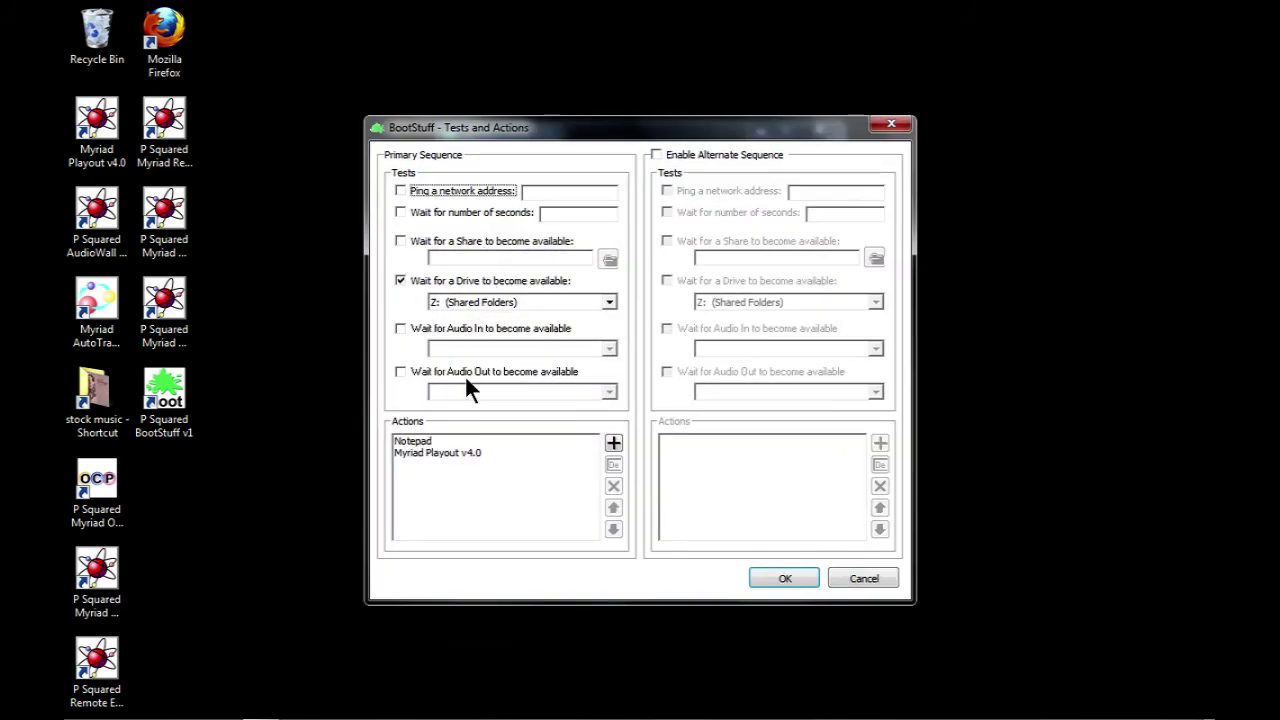
# Step: Enable the alternate sequence to view its available tests and actions, and discard the change
pyautogui.click(668, 157)
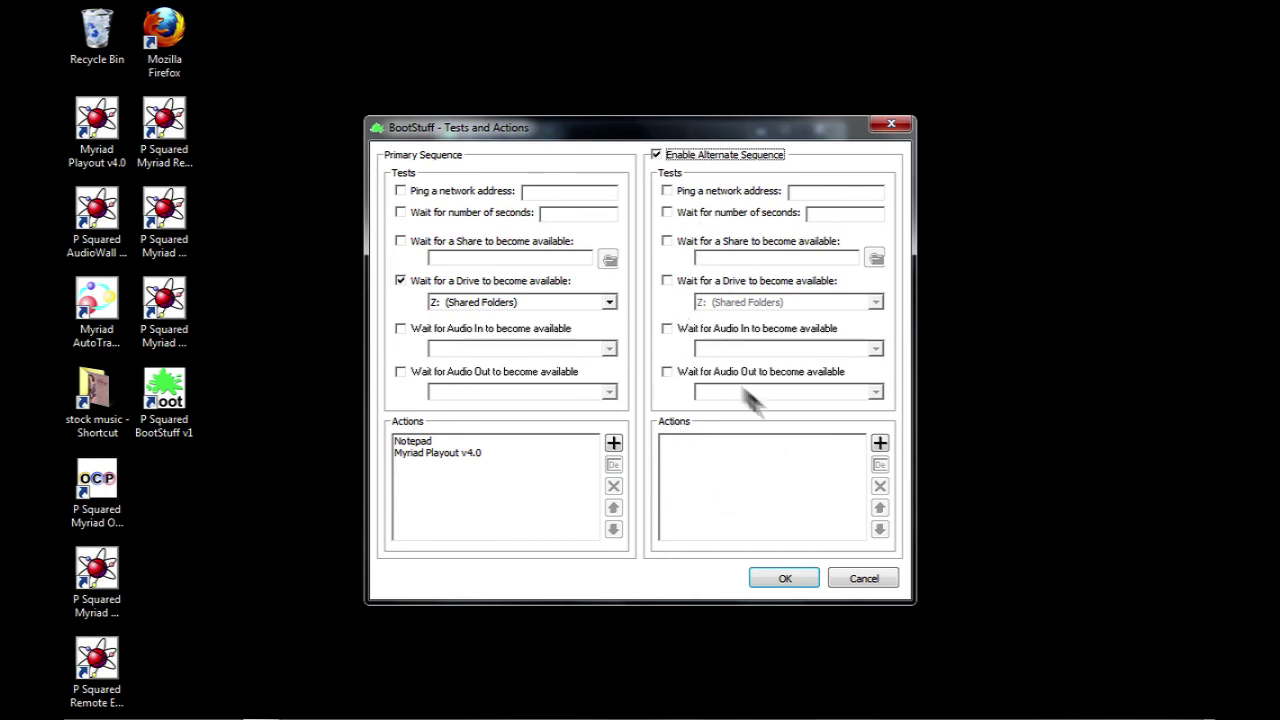
pyautogui.click(862, 579)
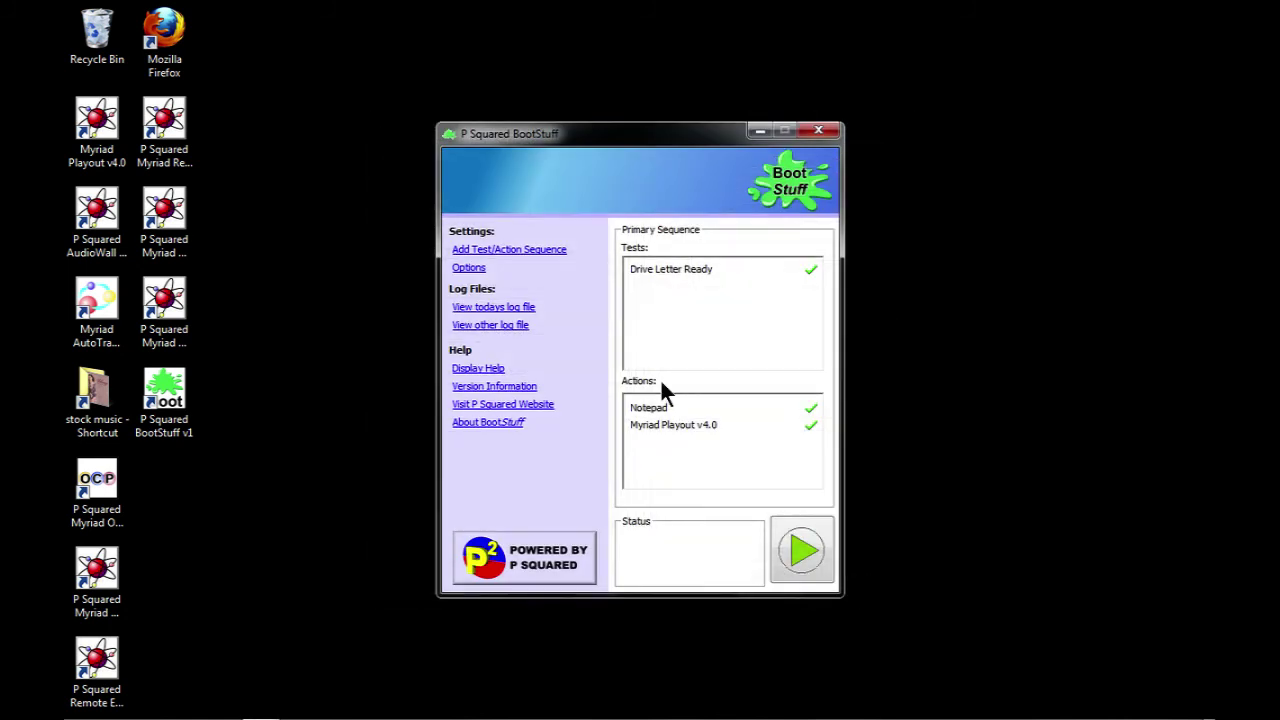